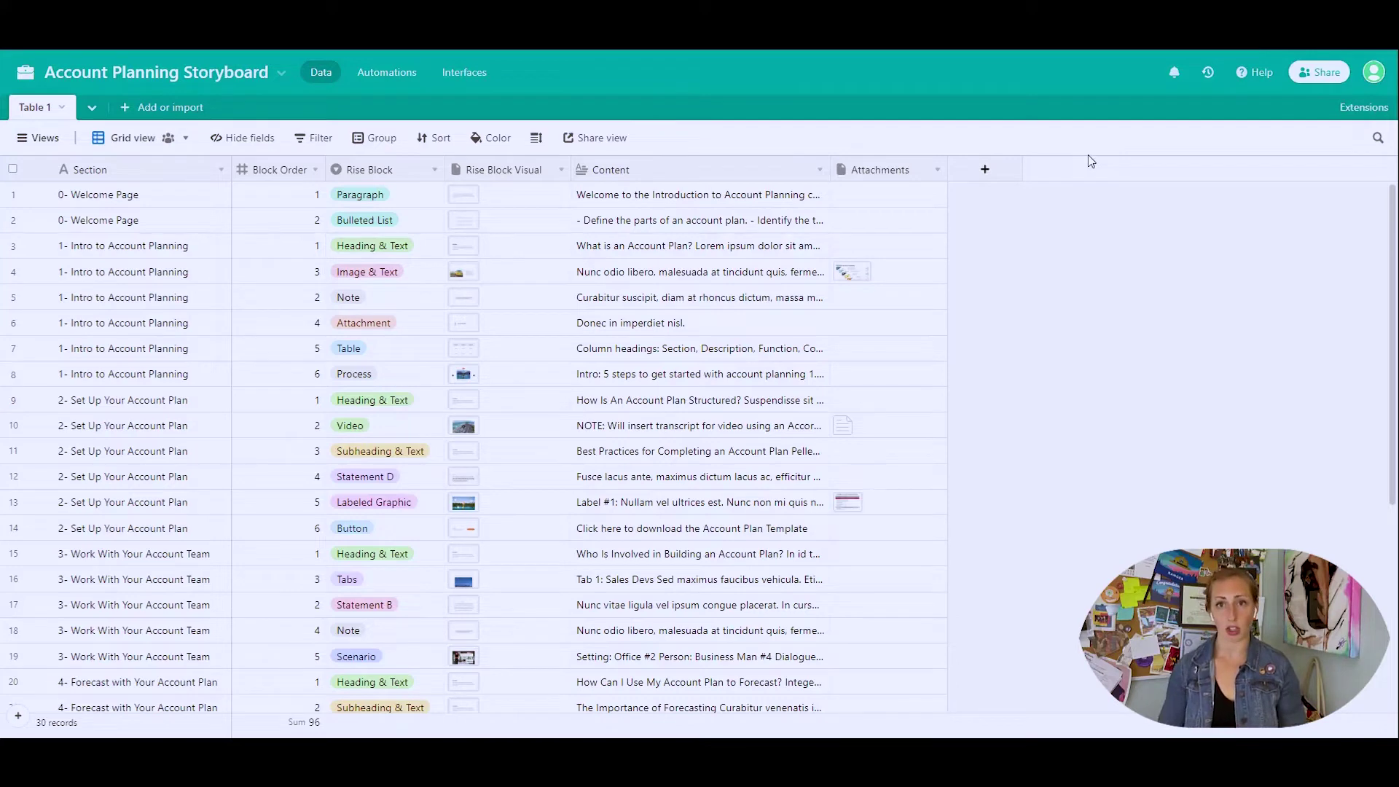
Group the storyboard records by Section and review the six groups with counts and sums.
click(392, 148)
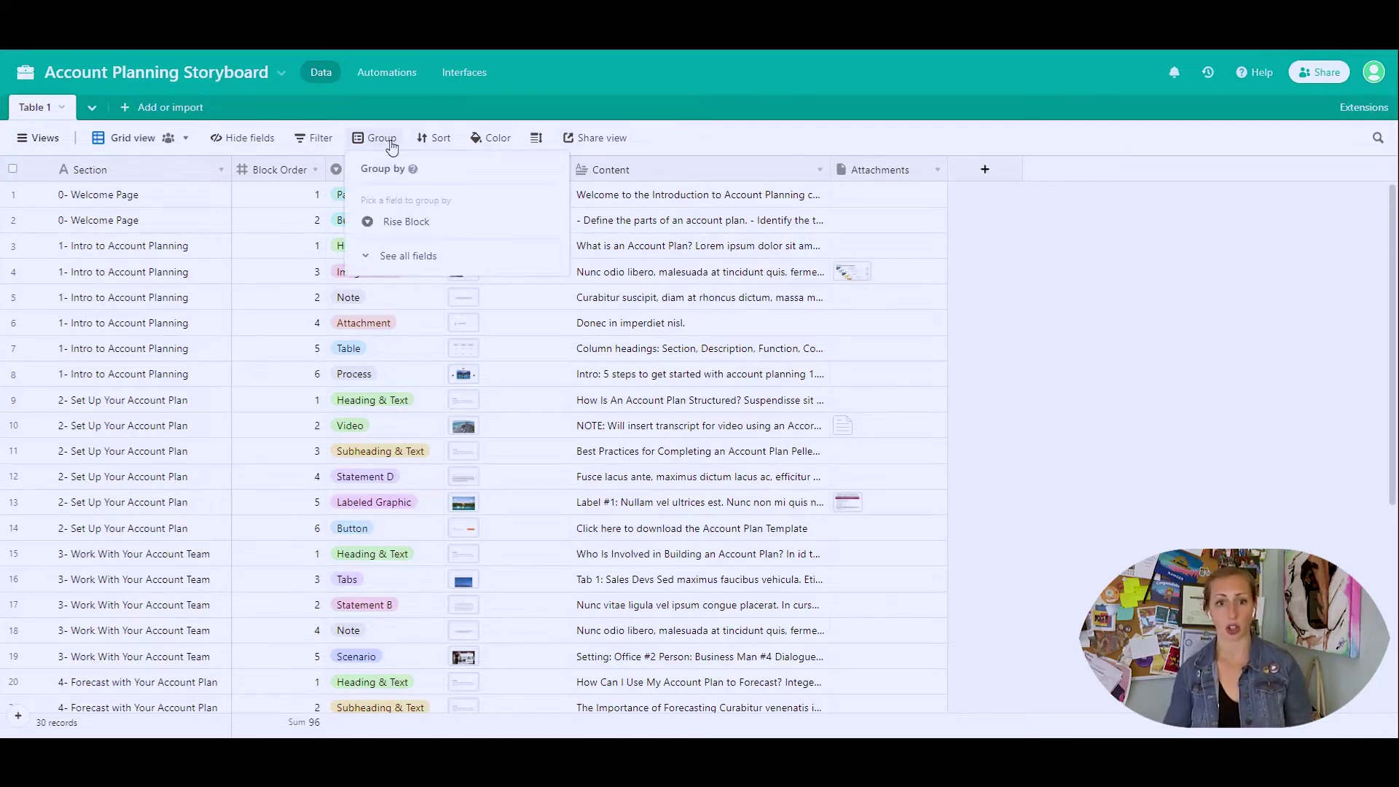
click(393, 255)
click(426, 232)
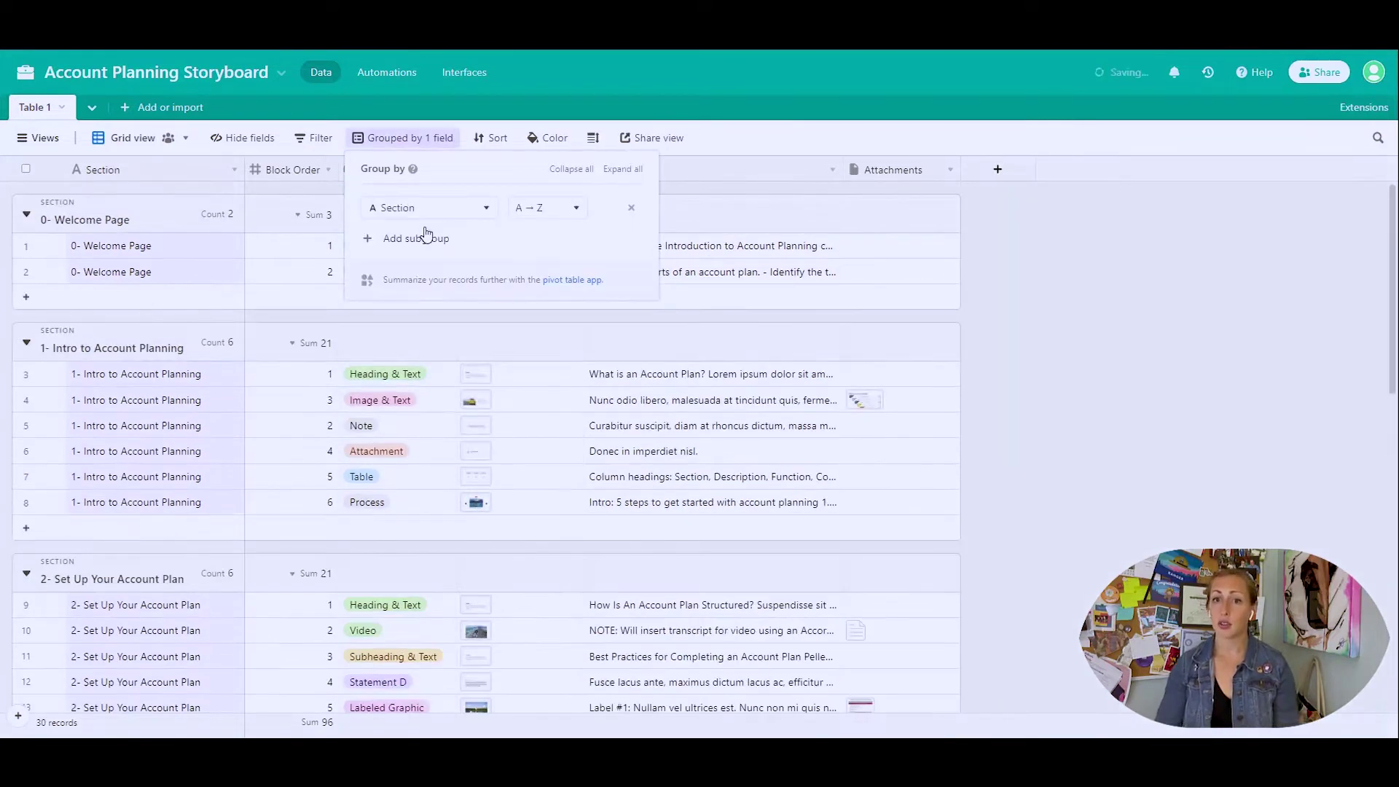
click(1163, 353)
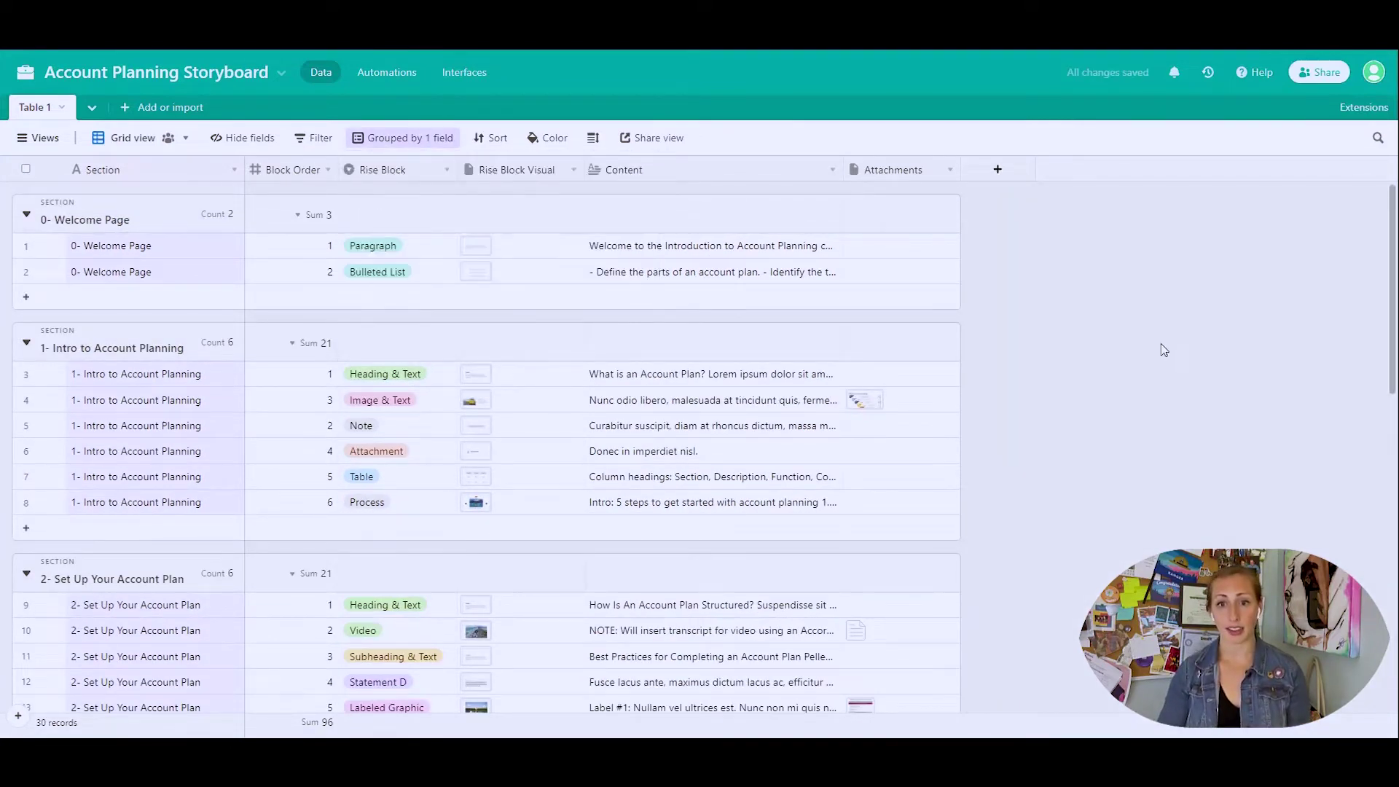
scroll(1158, 350, down, 2)
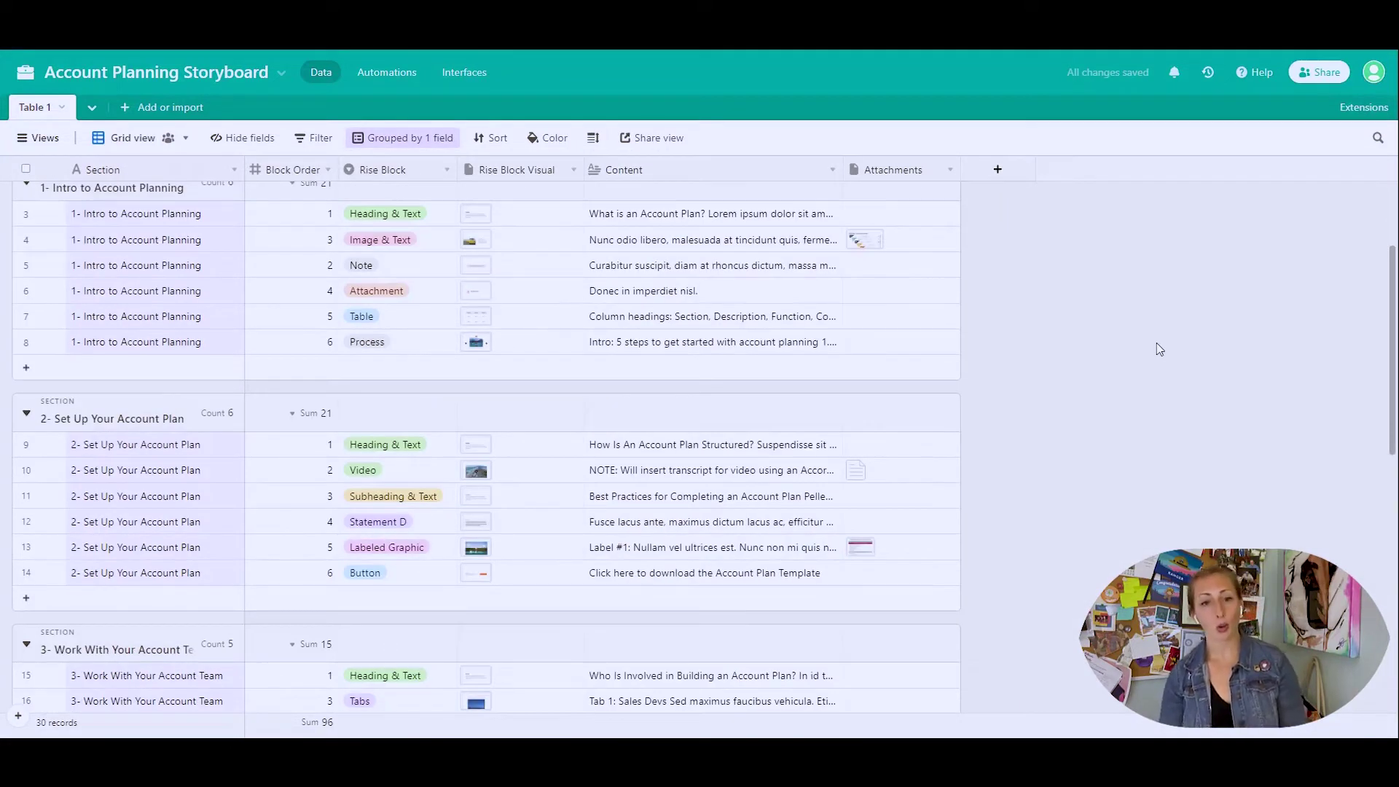
scroll(1157, 349, down, 2)
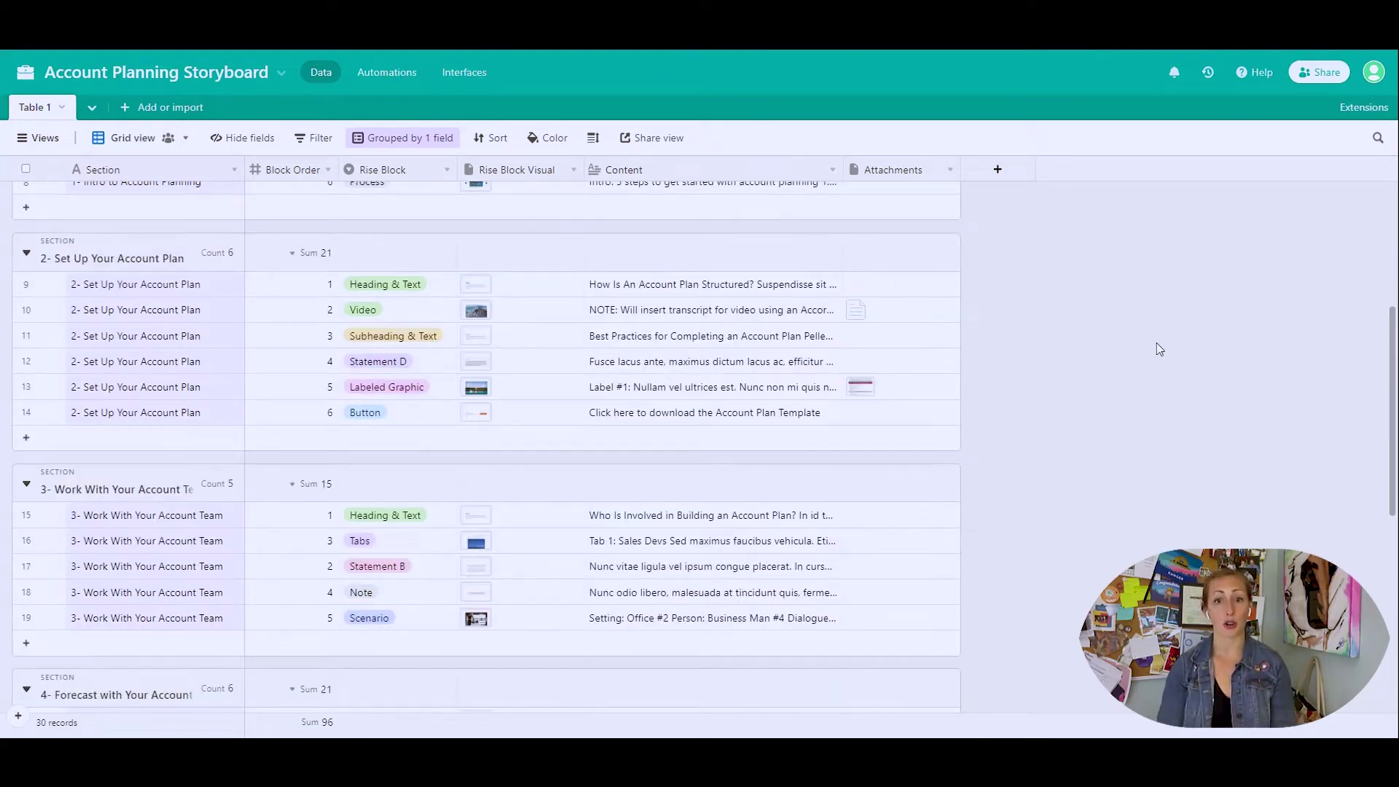
scroll(1159, 349, down, 3)
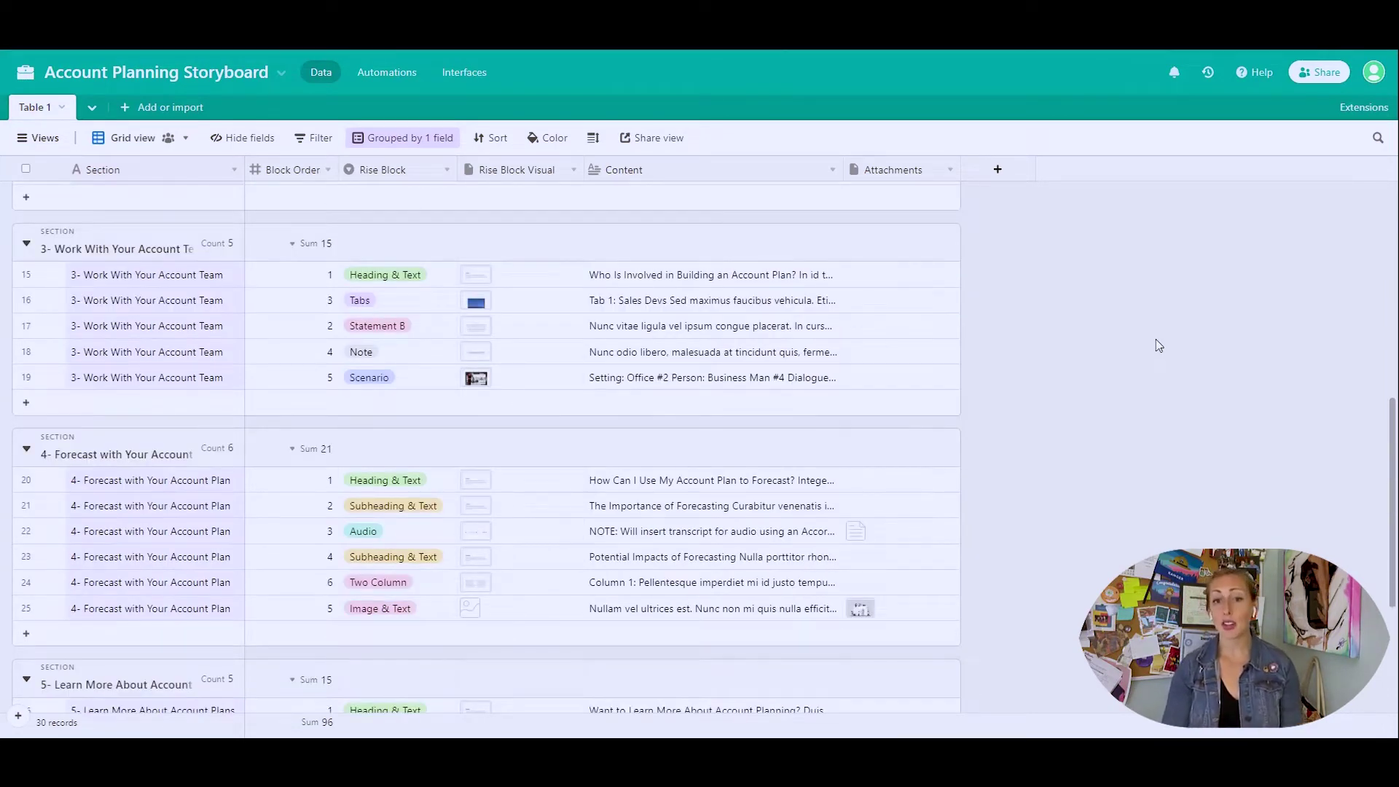
scroll(1159, 348, down, 2)
scroll(1159, 346, down, 2)
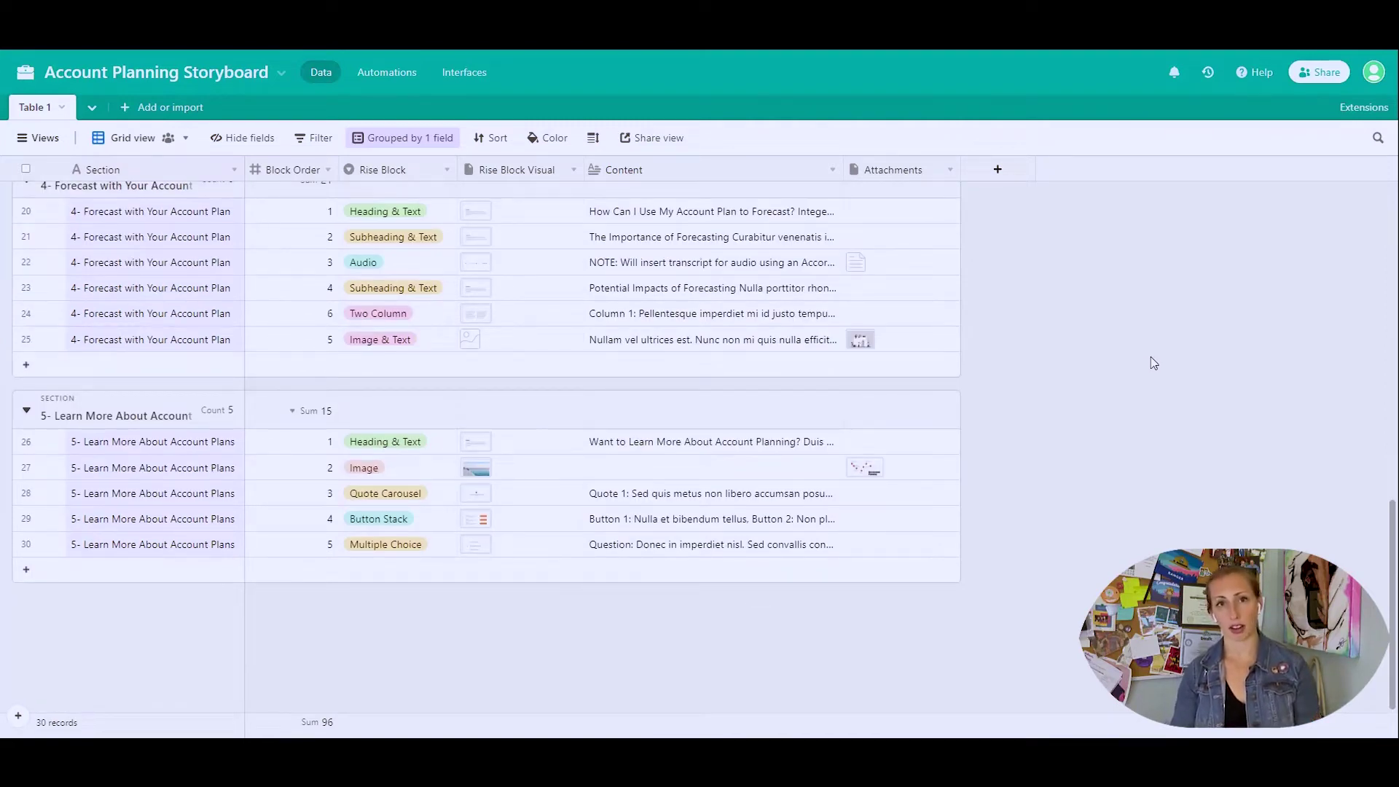
scroll(1154, 362, up, 10)
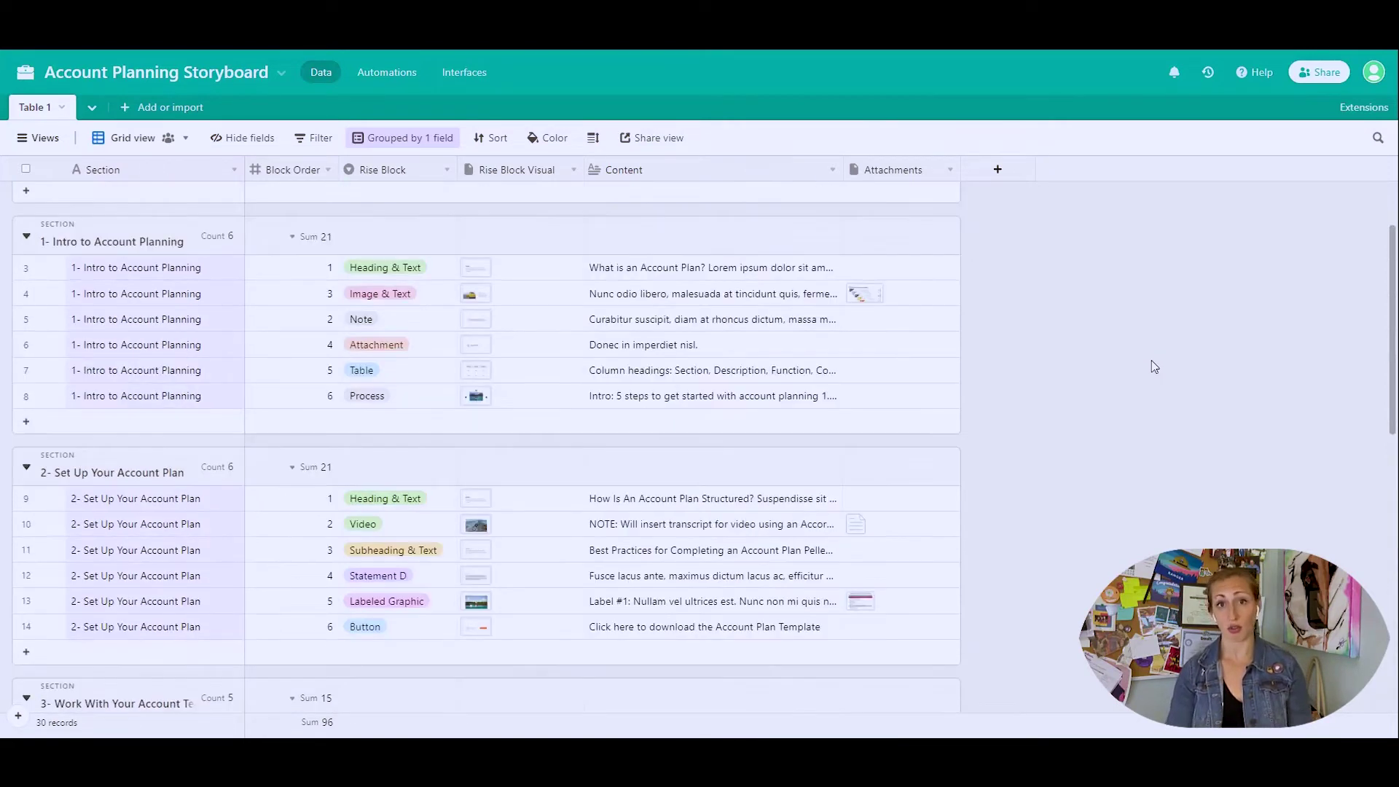
scroll(1155, 365, up, 1)
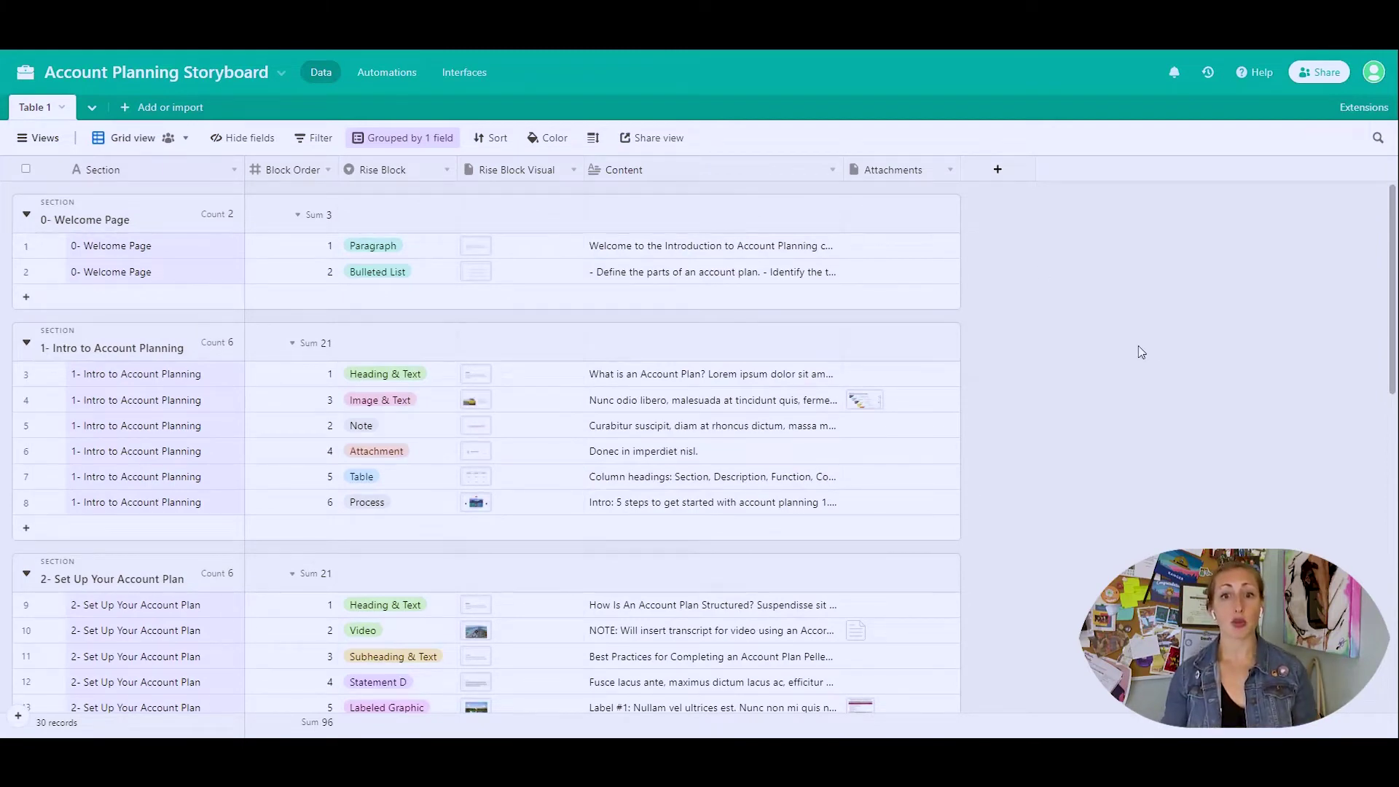
Sort by Section A→Z, then Block Order 1→9, and check the reordered groups.
click(503, 144)
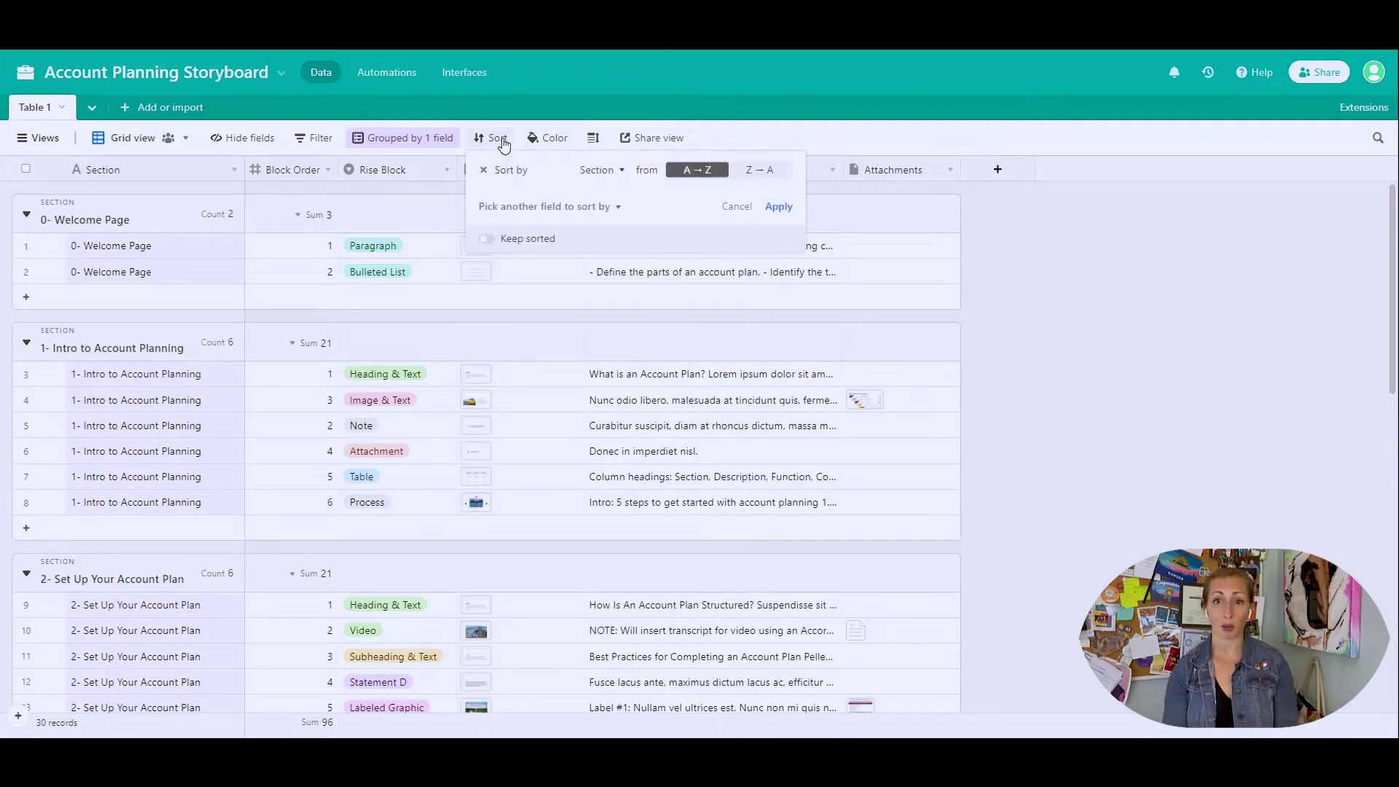
click(558, 210)
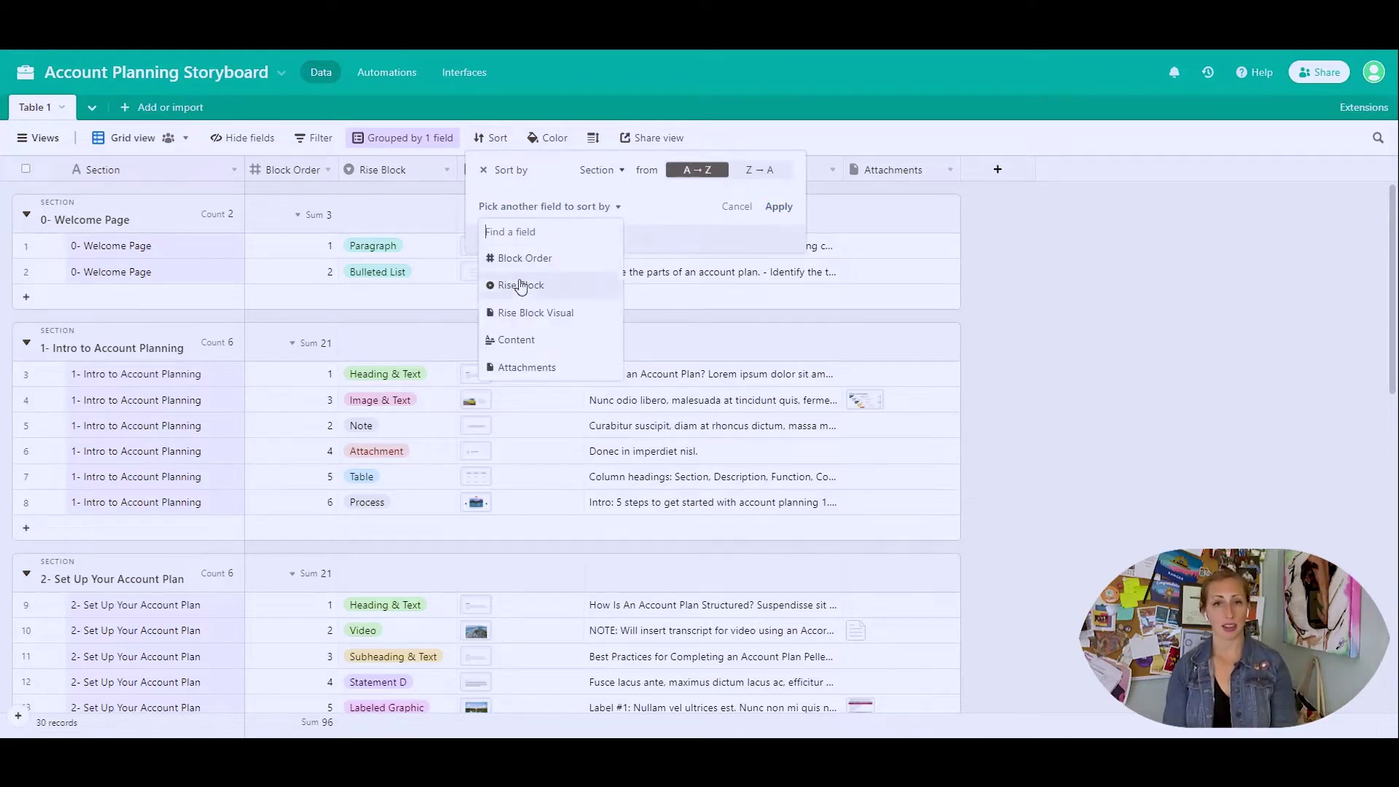
key(Escape)
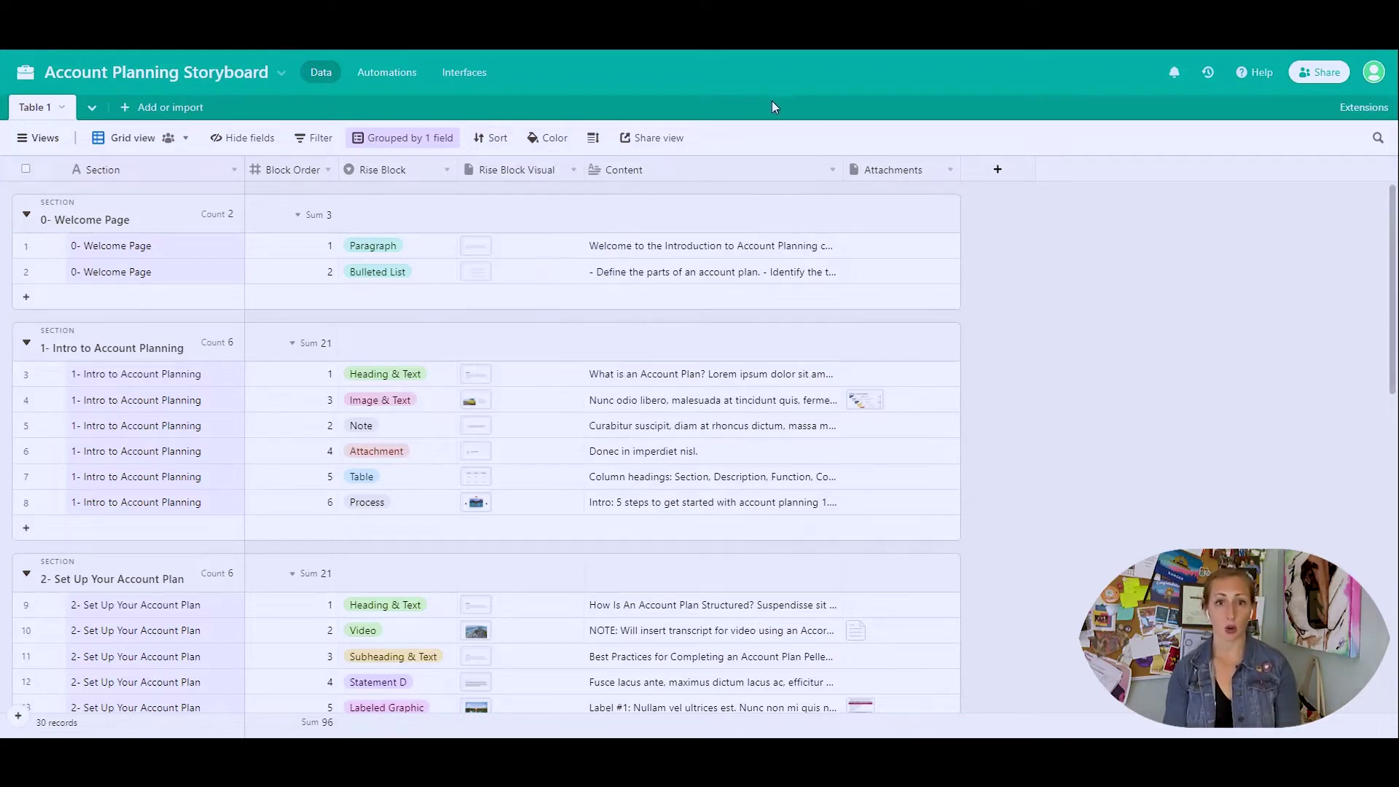
click(503, 144)
click(557, 209)
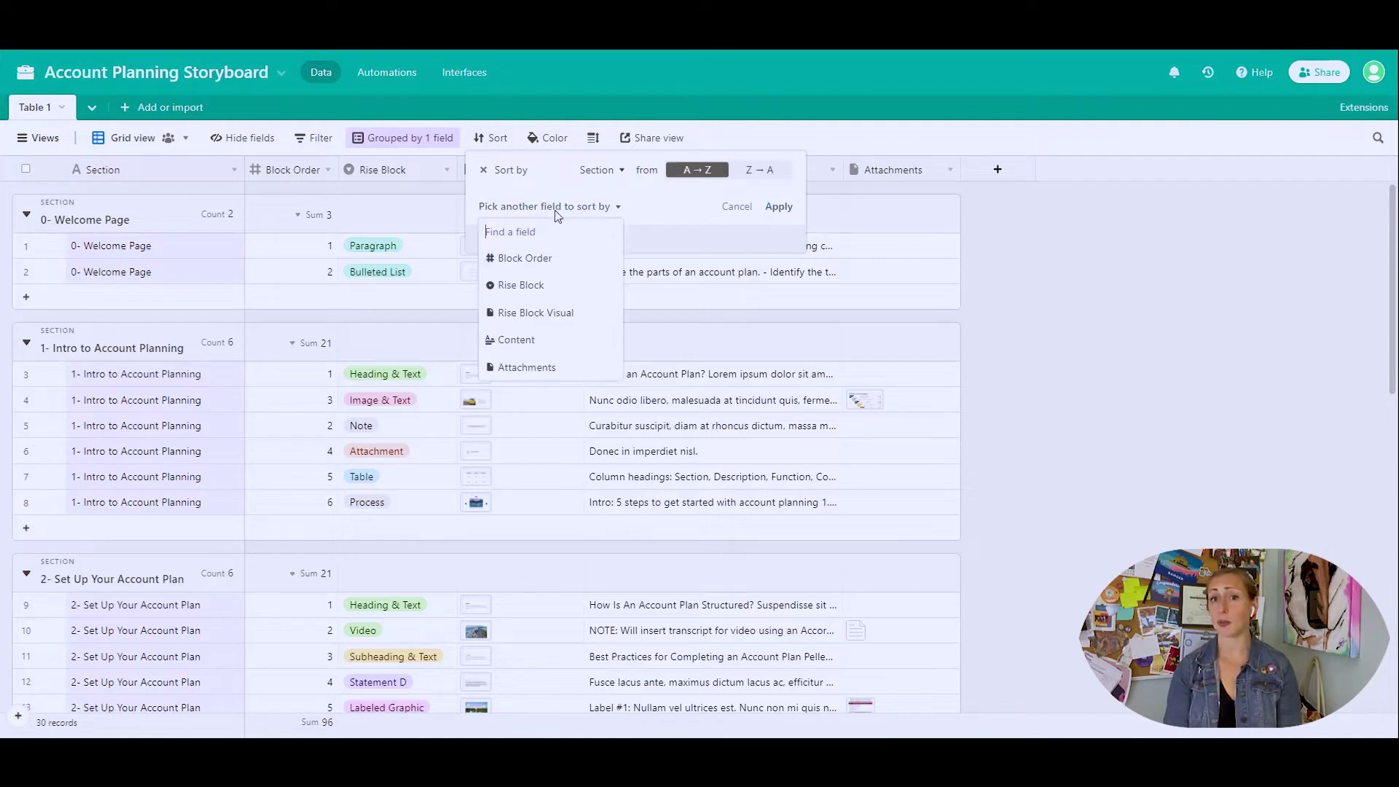
click(519, 259)
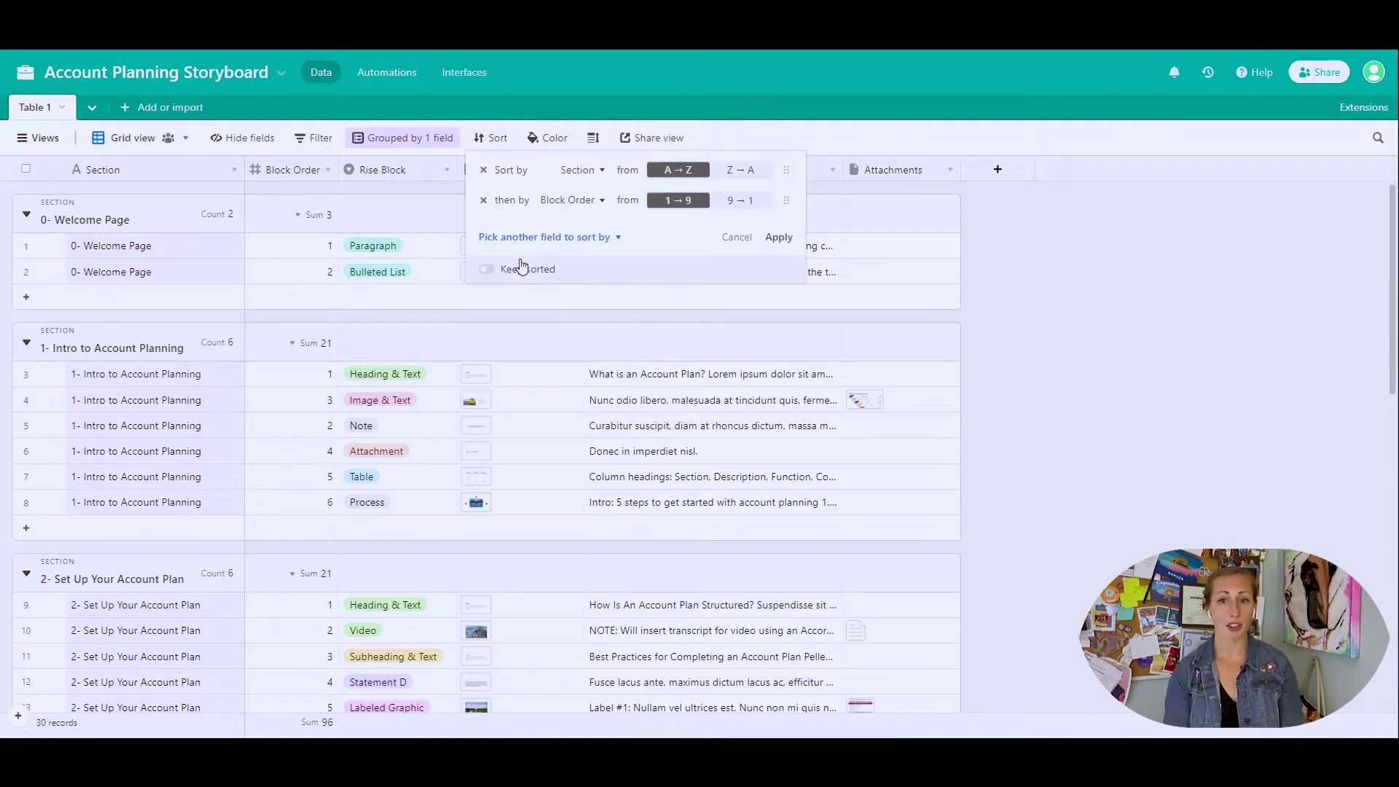
click(777, 240)
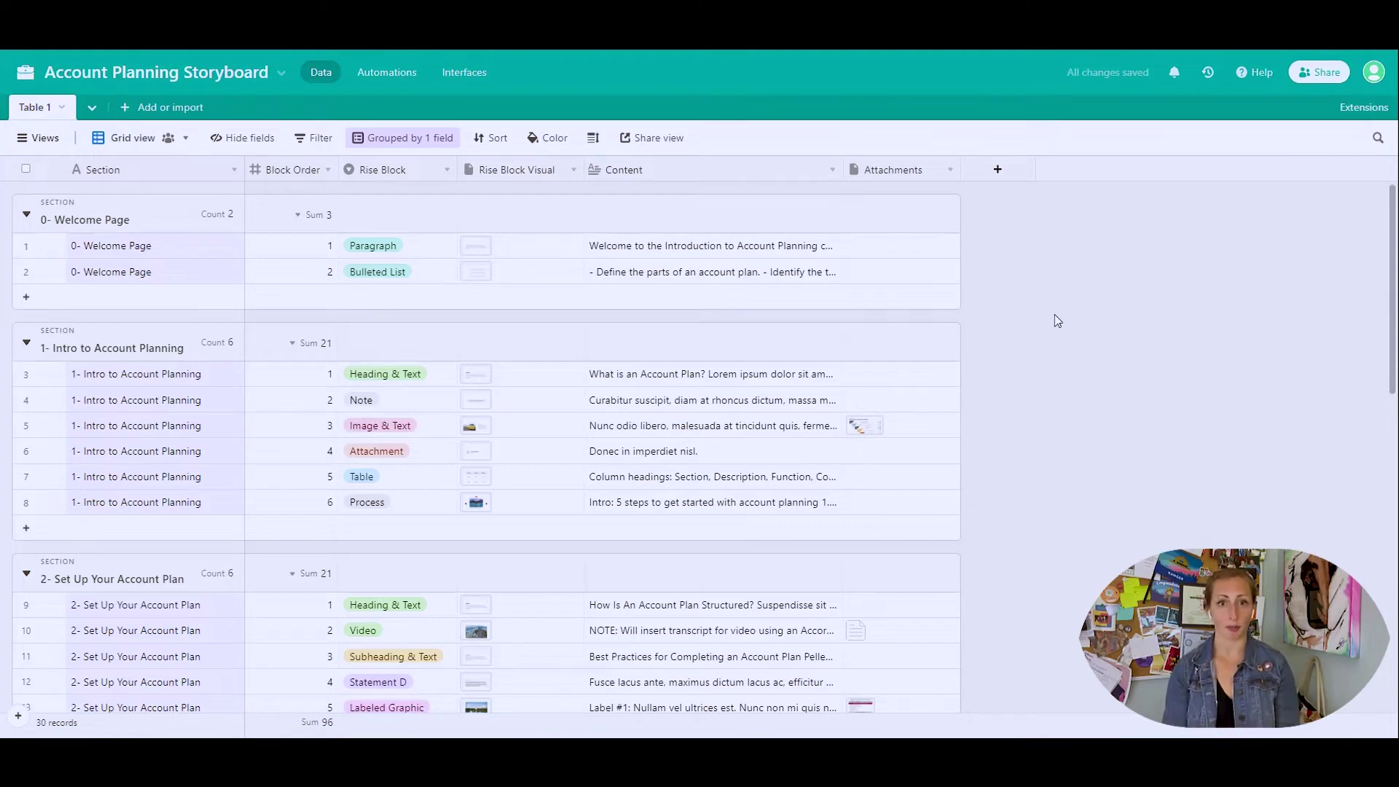
scroll(1058, 321, down, 3)
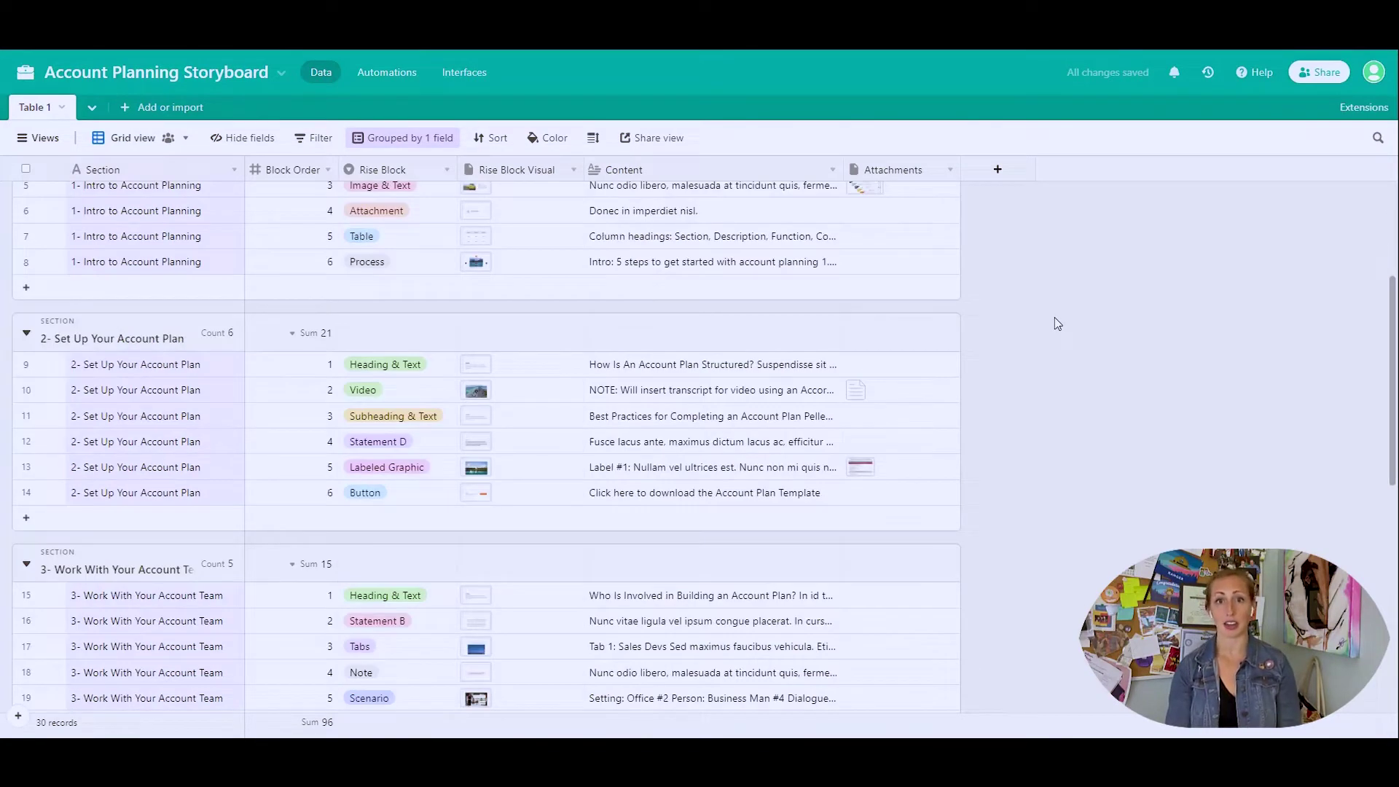
scroll(1057, 323, down, 3)
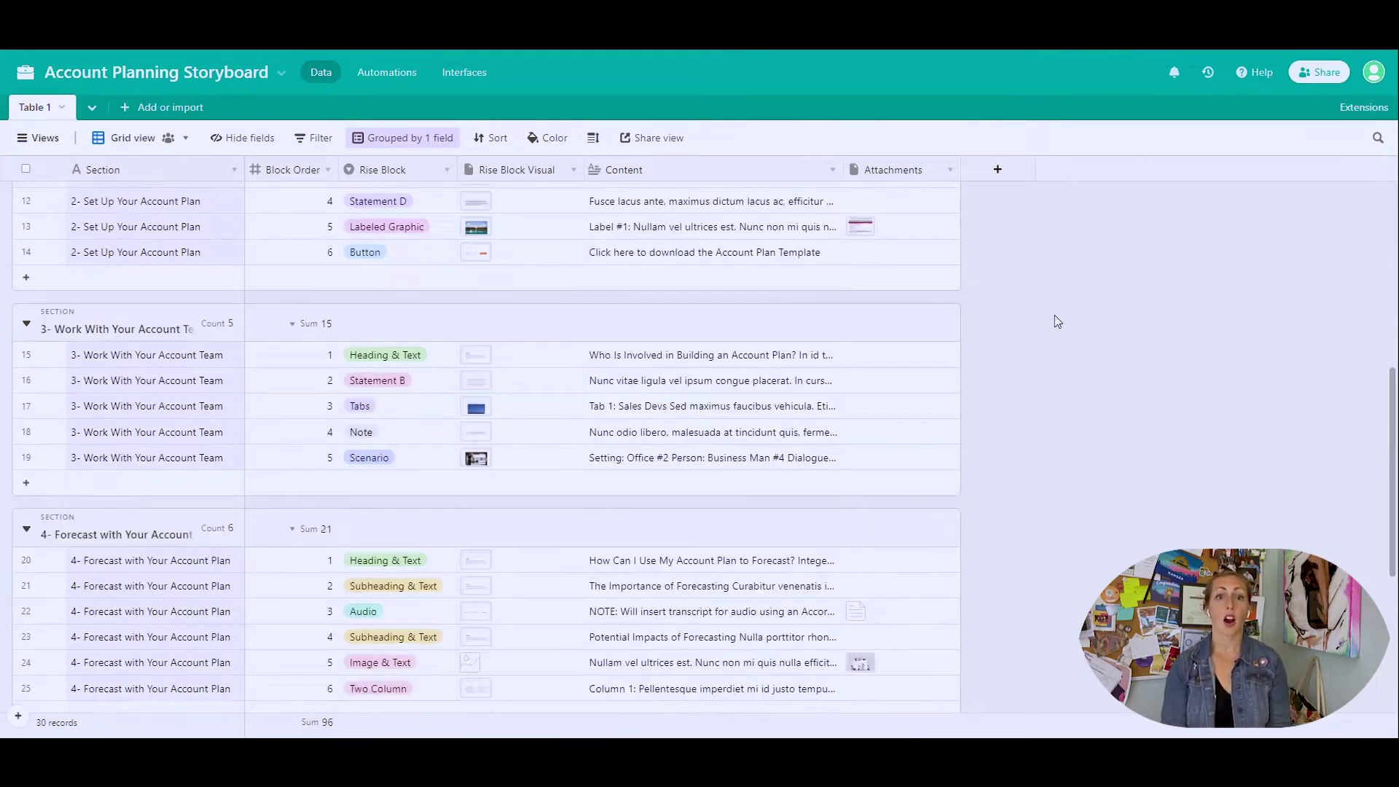
scroll(1057, 320, down, 3)
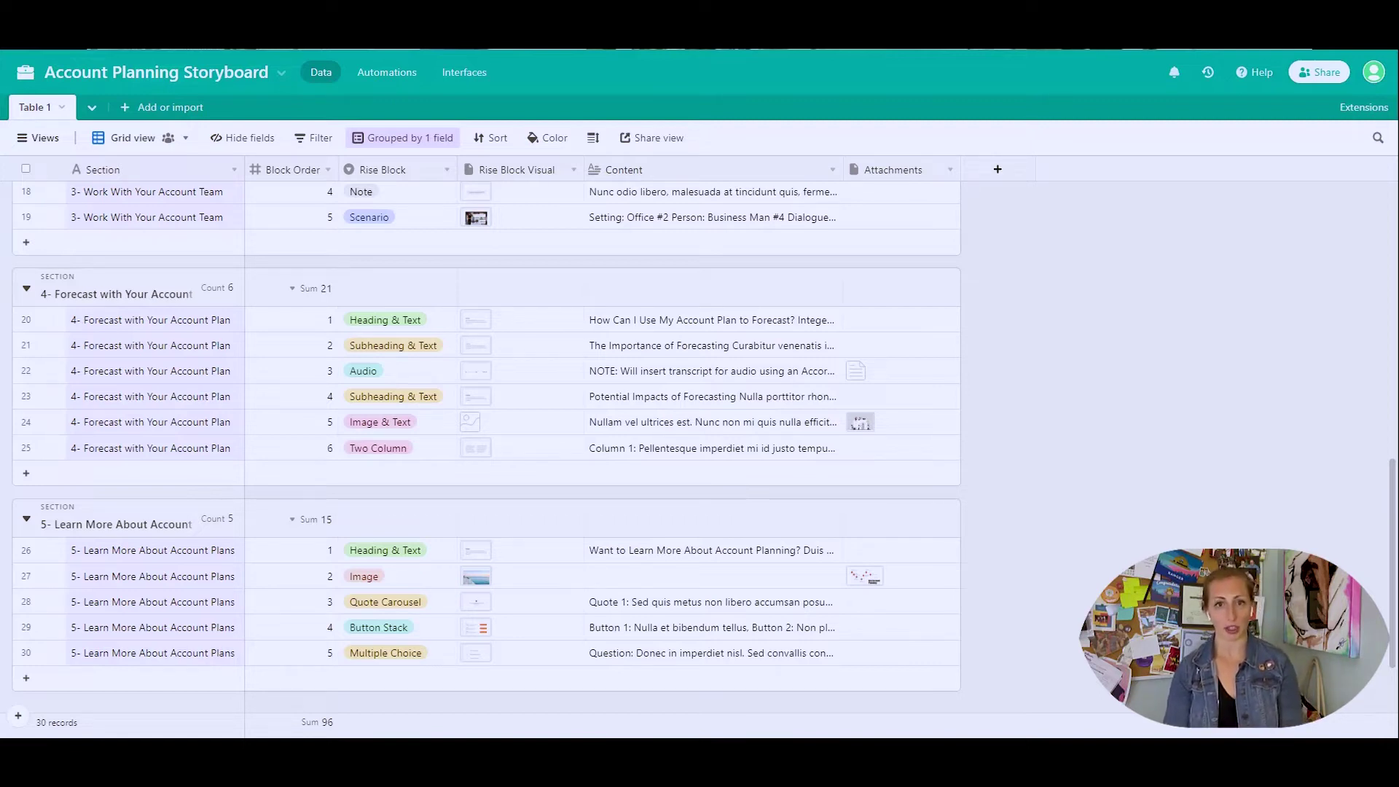
scroll(1119, 332, up, 5)
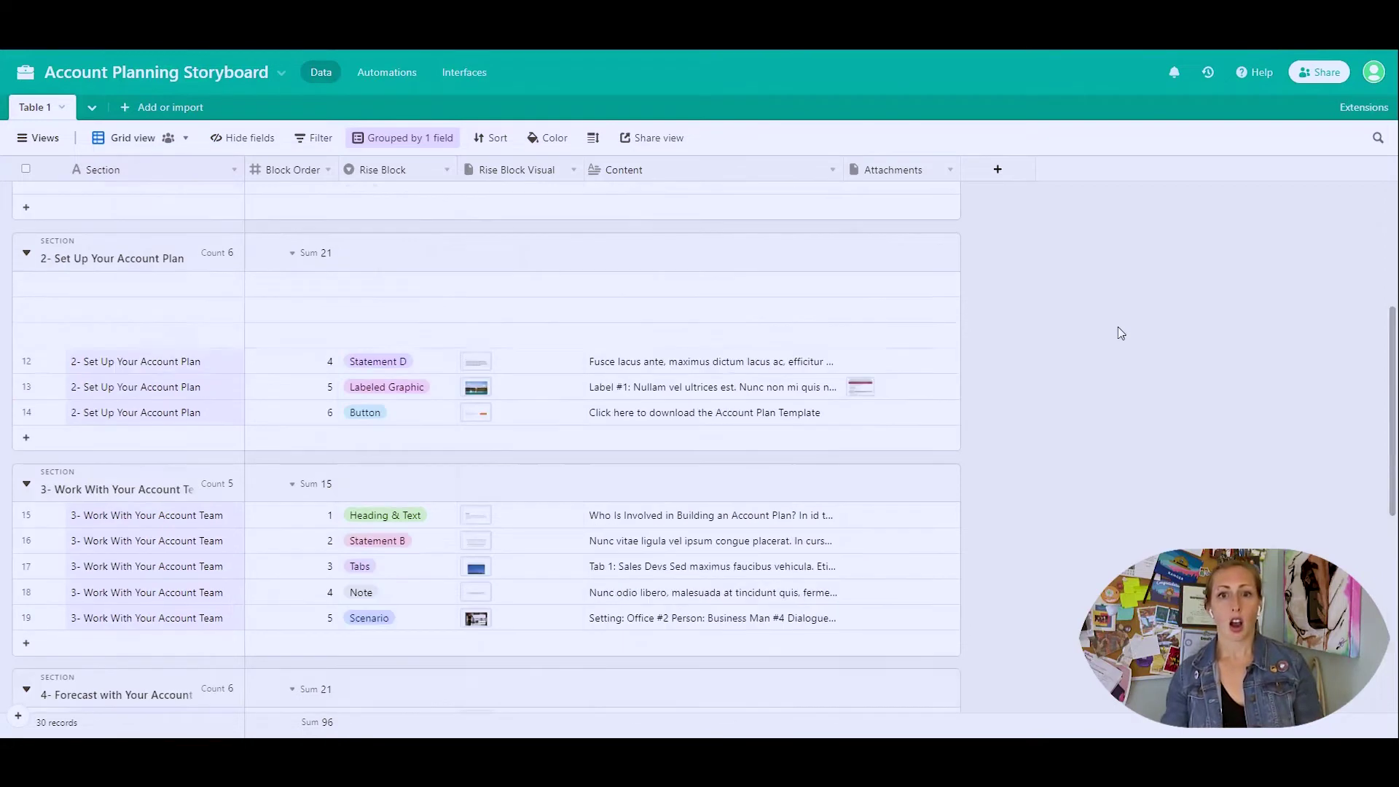
scroll(1120, 333, up, 4)
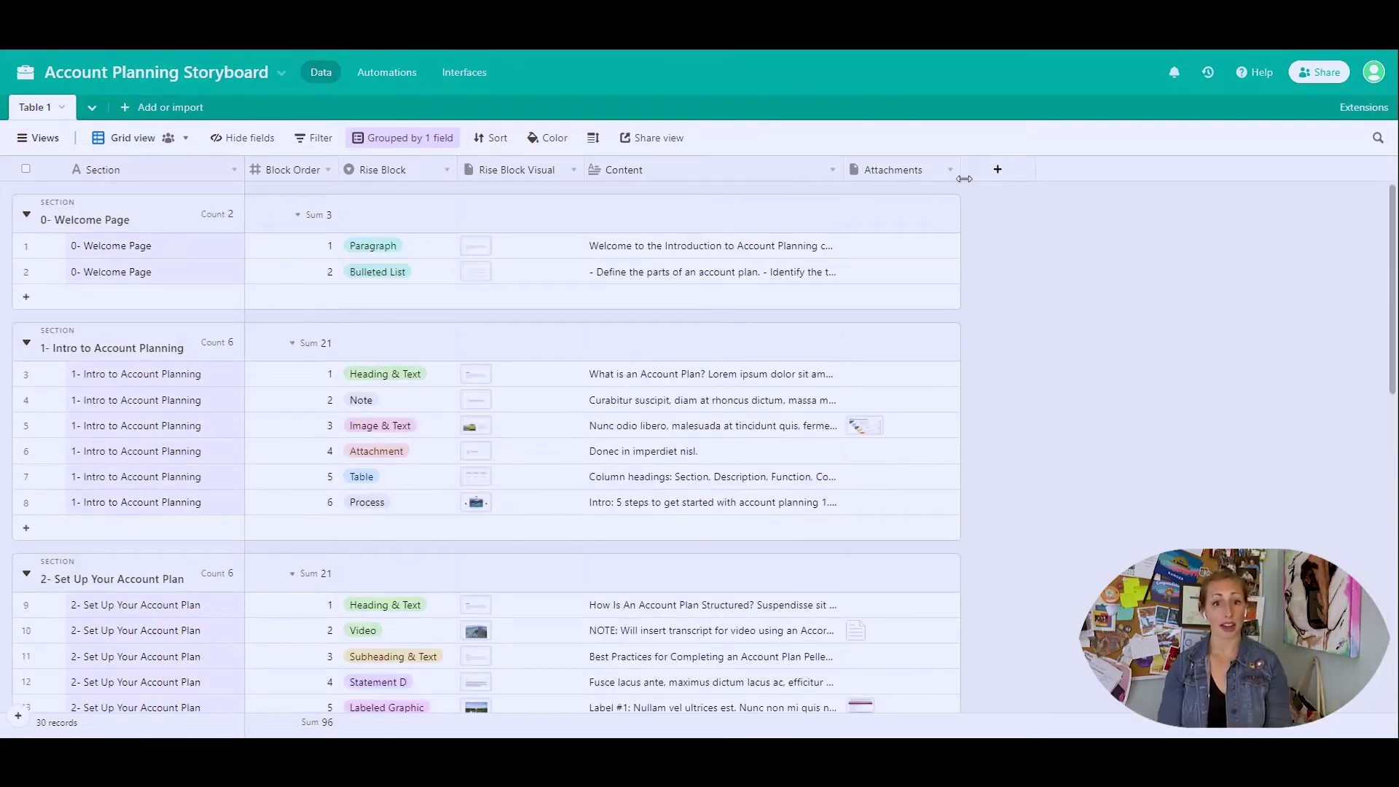
Add a Long text field named 'Stakeholder Comments' and widen its column to show the name.
click(1001, 178)
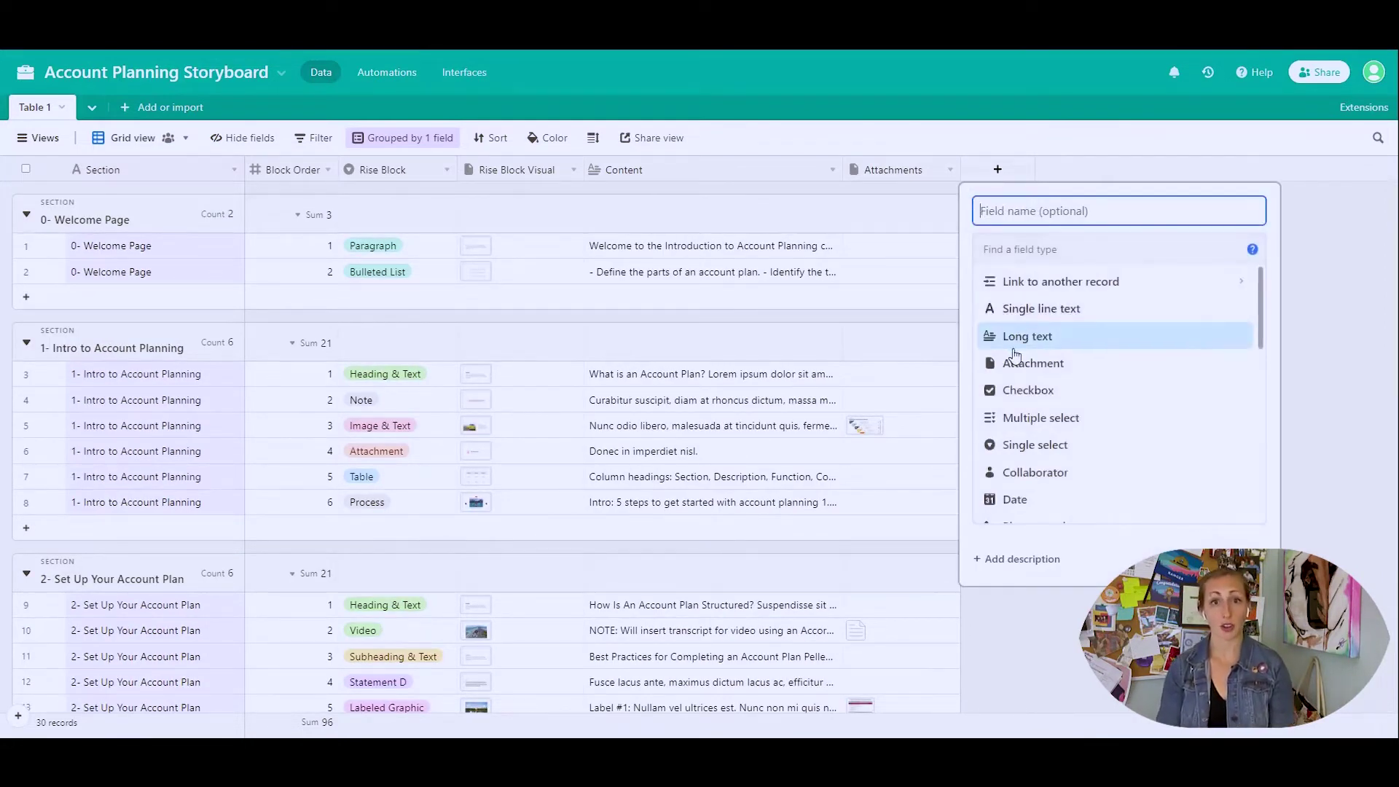
click(1015, 344)
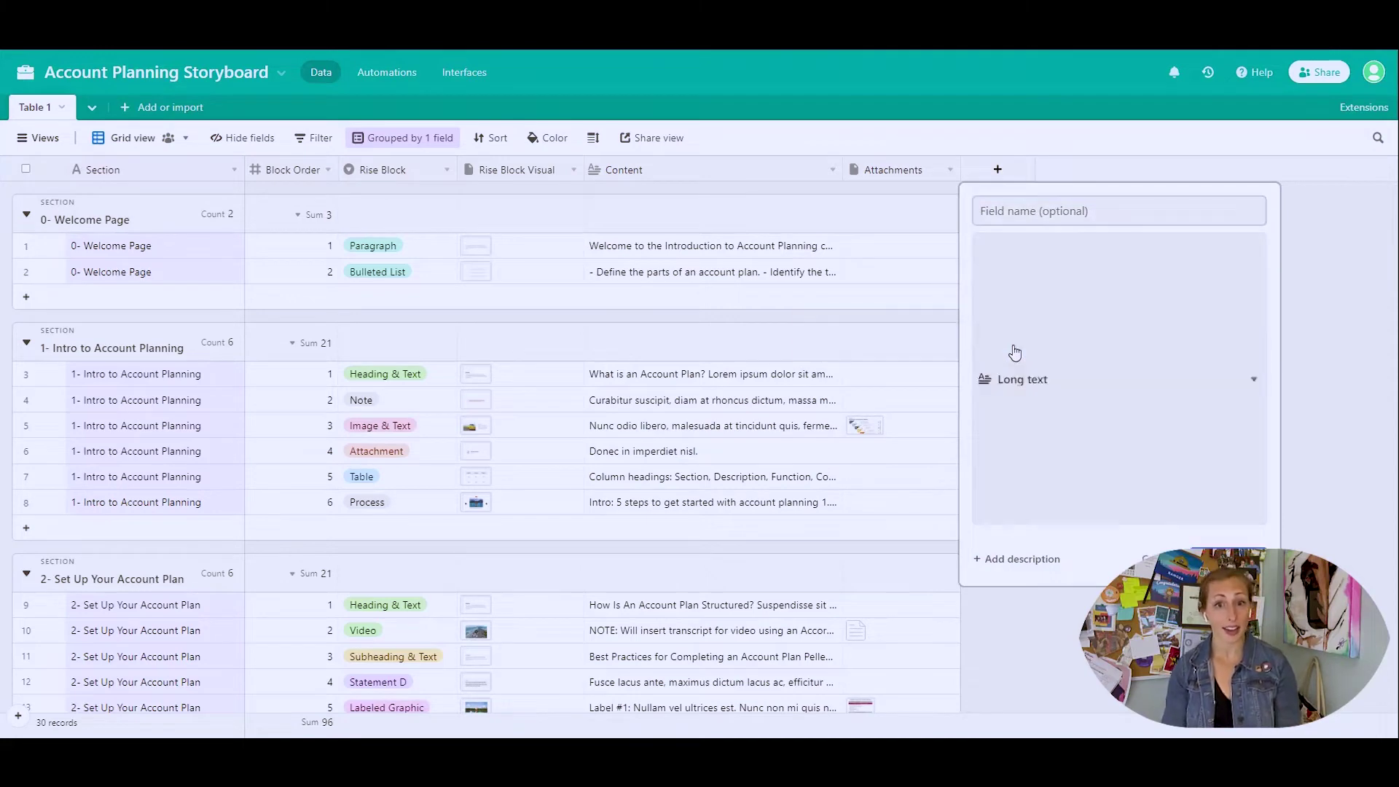
click(1018, 216)
text(St)
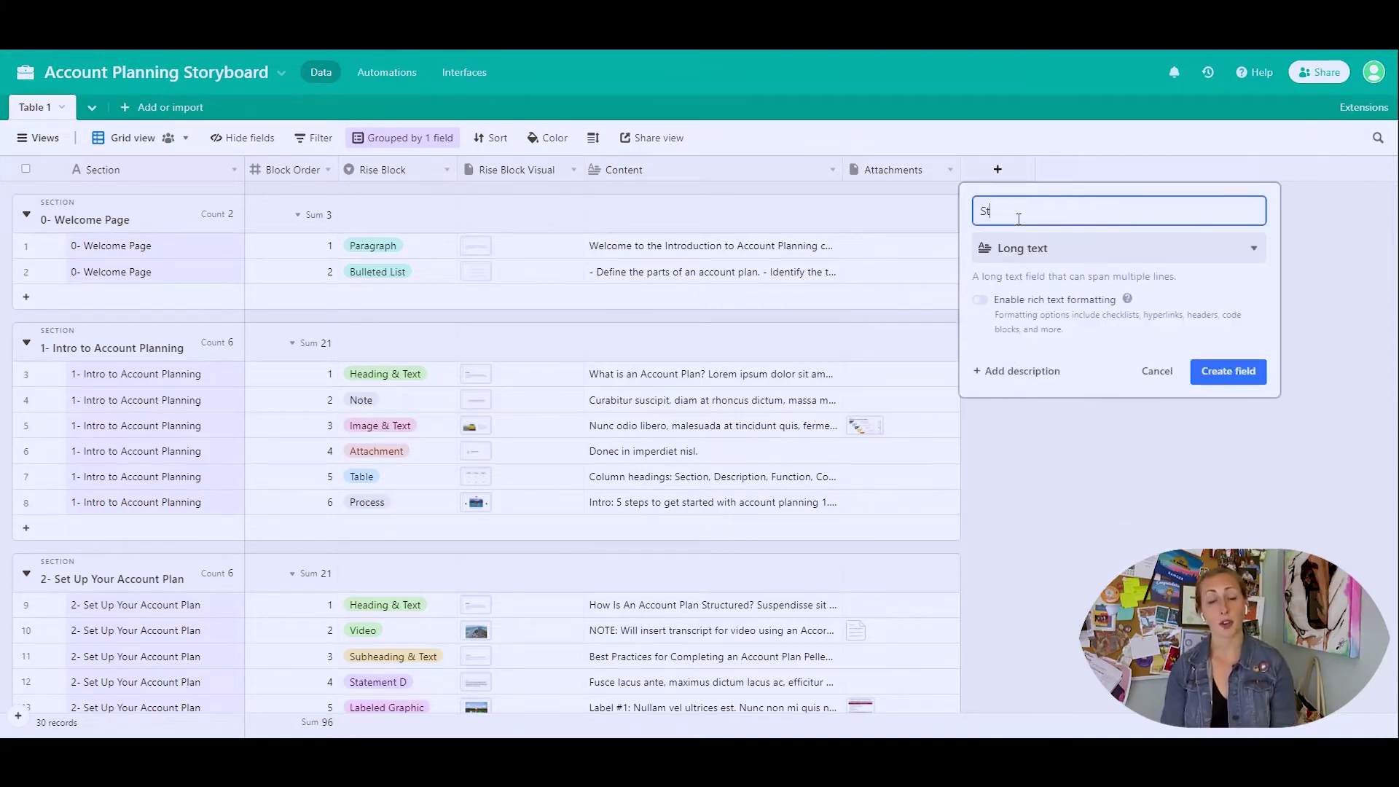
text(akeholder )
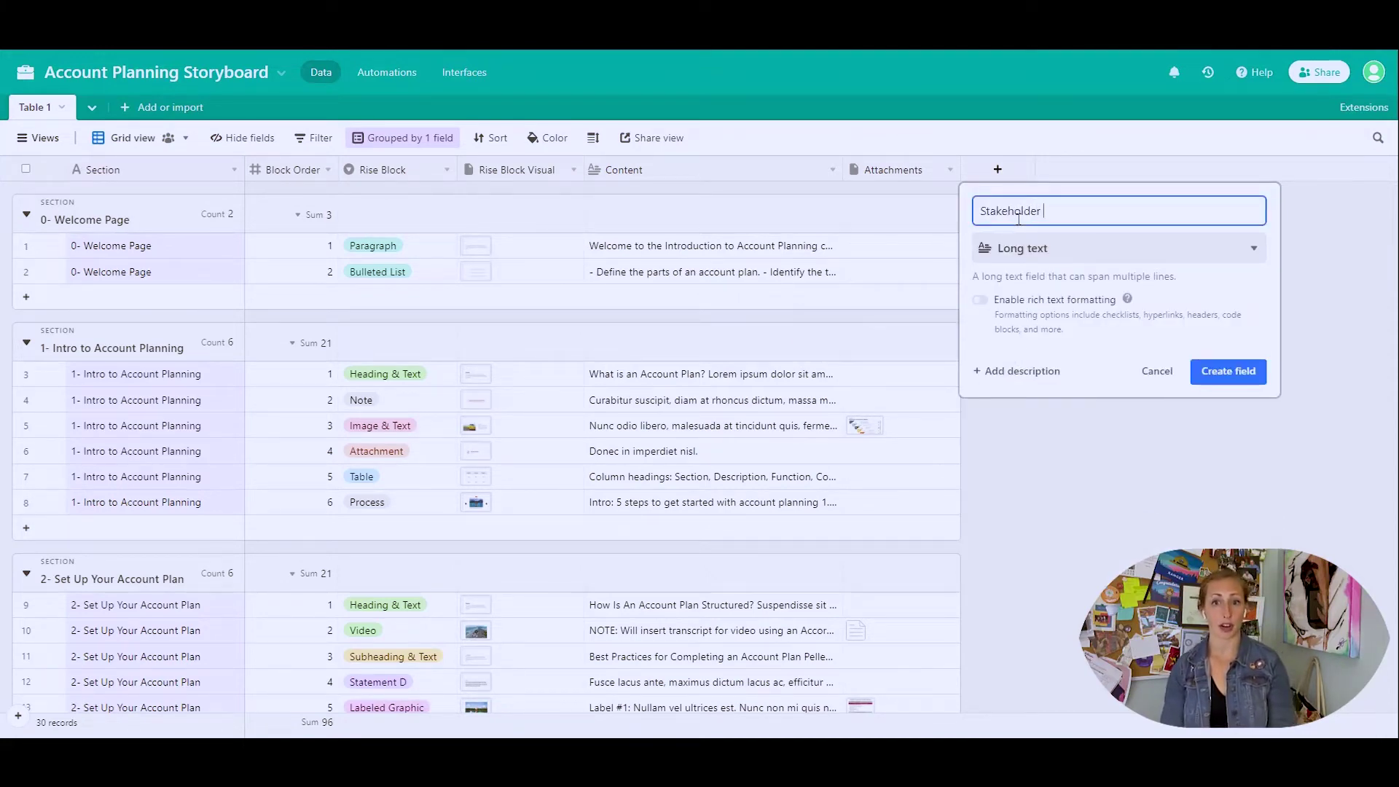
text(Comments)
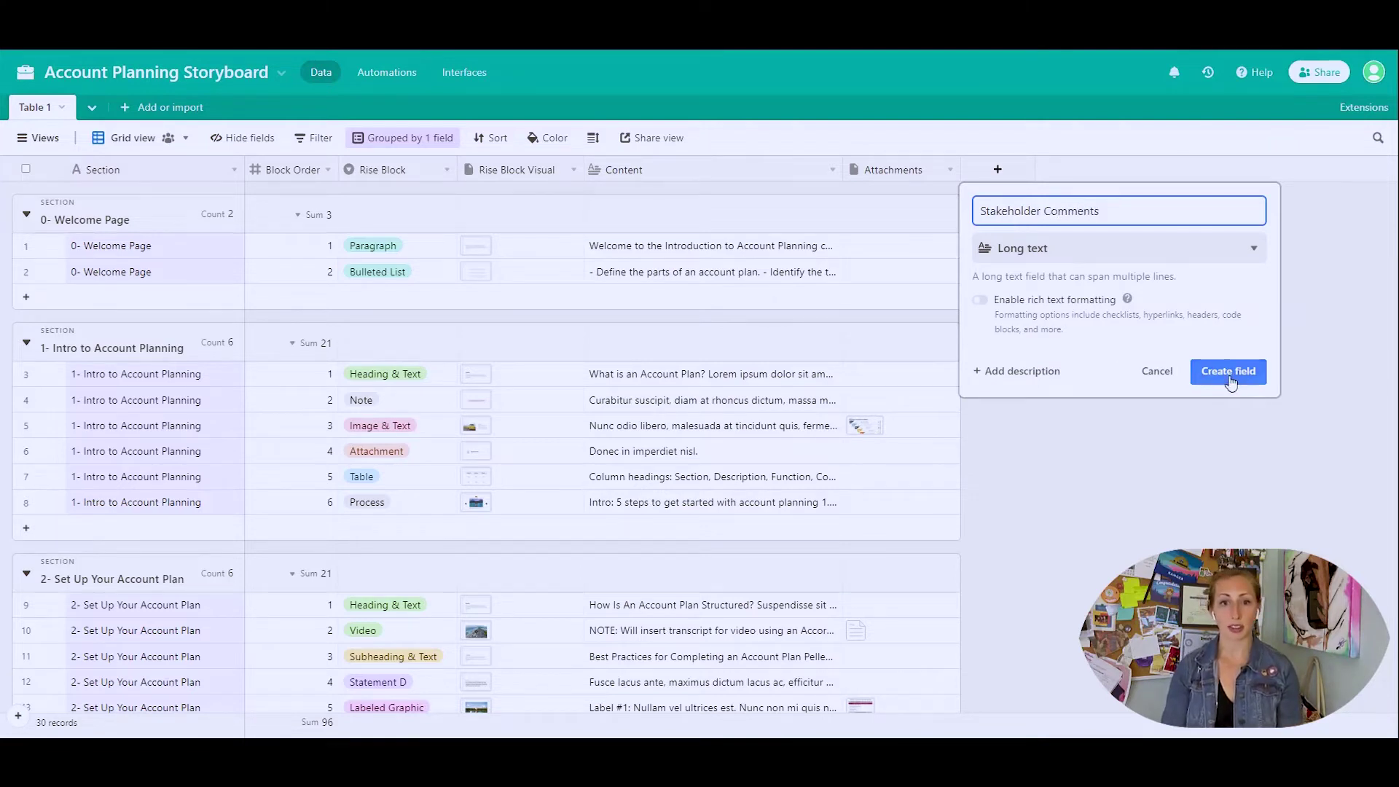
click(1230, 373)
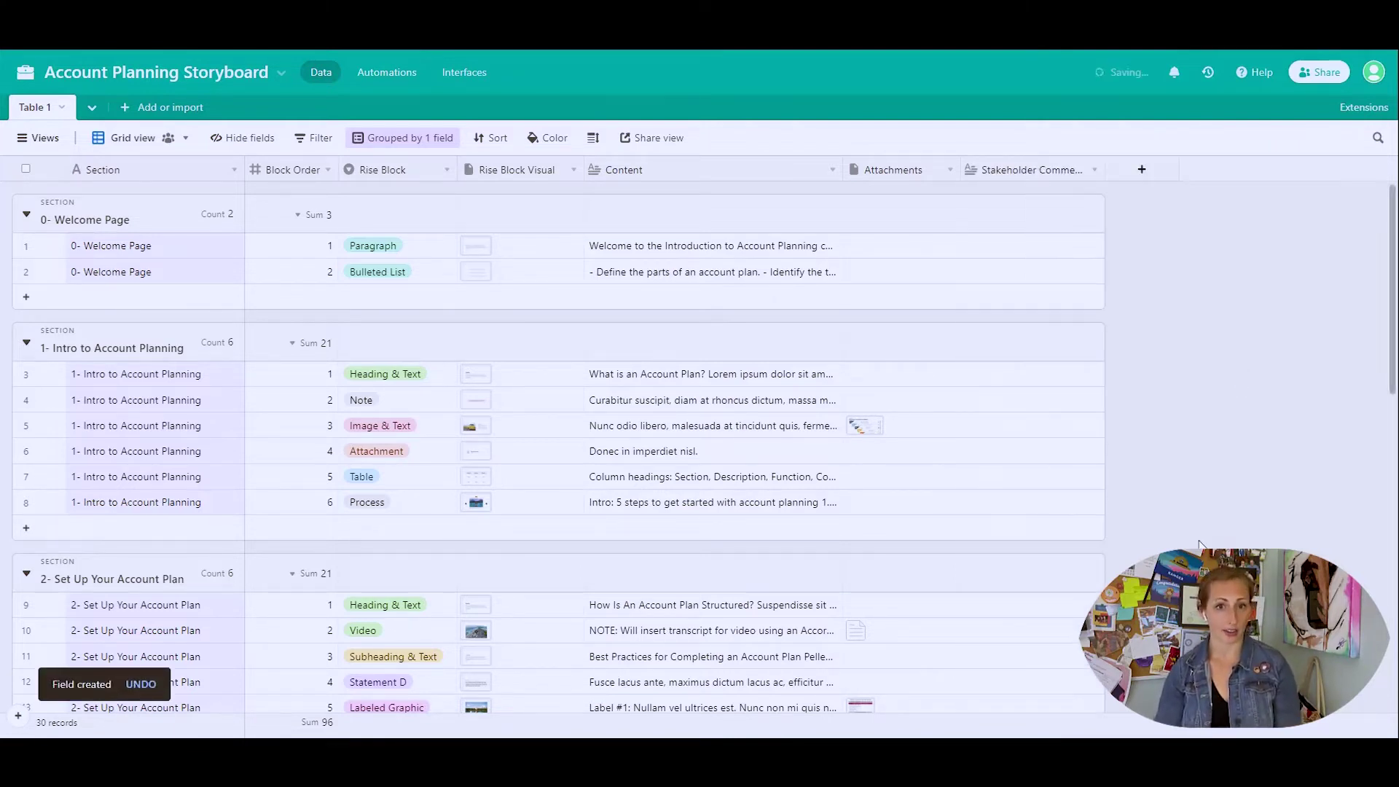
drag(1102, 170, 1123, 169)
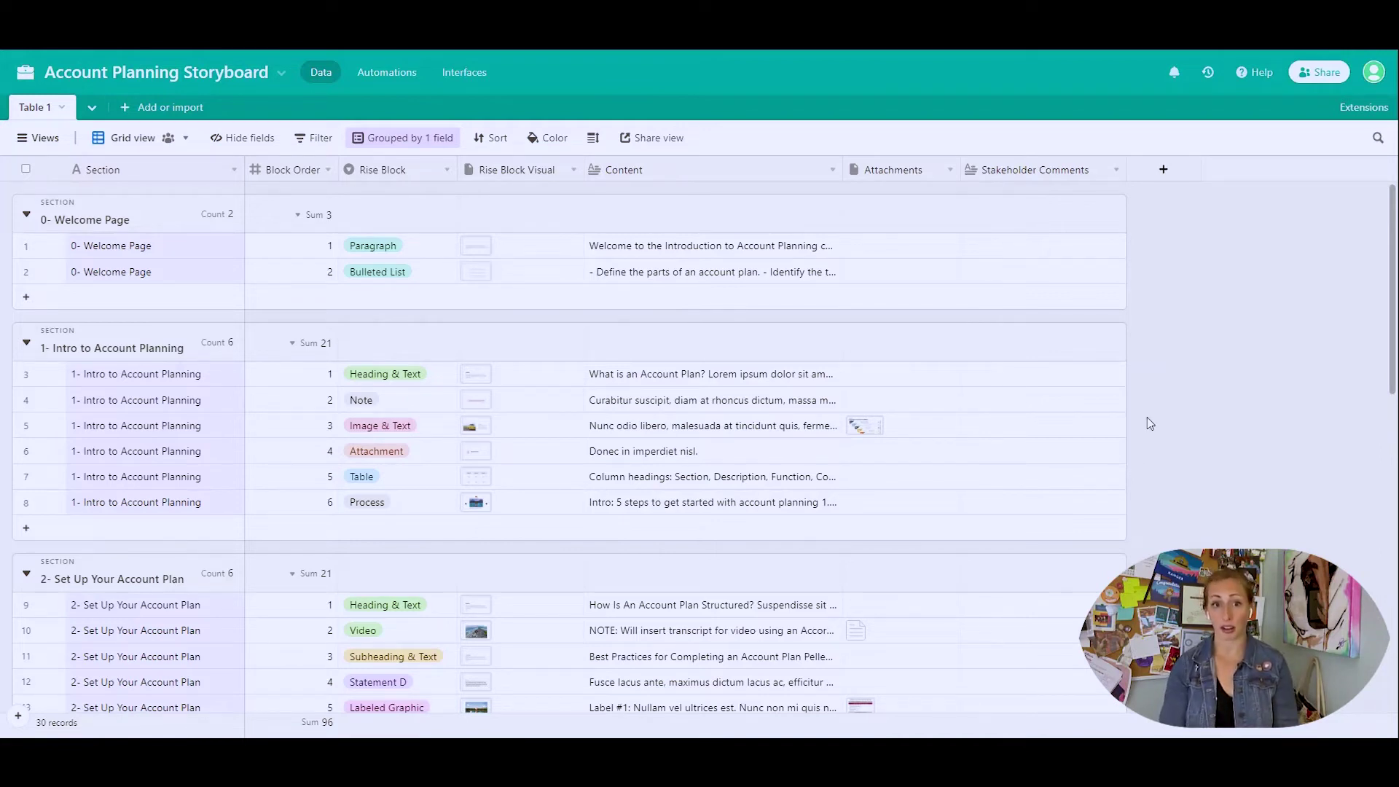
Duplicate Table 1 including all its records.
click(57, 110)
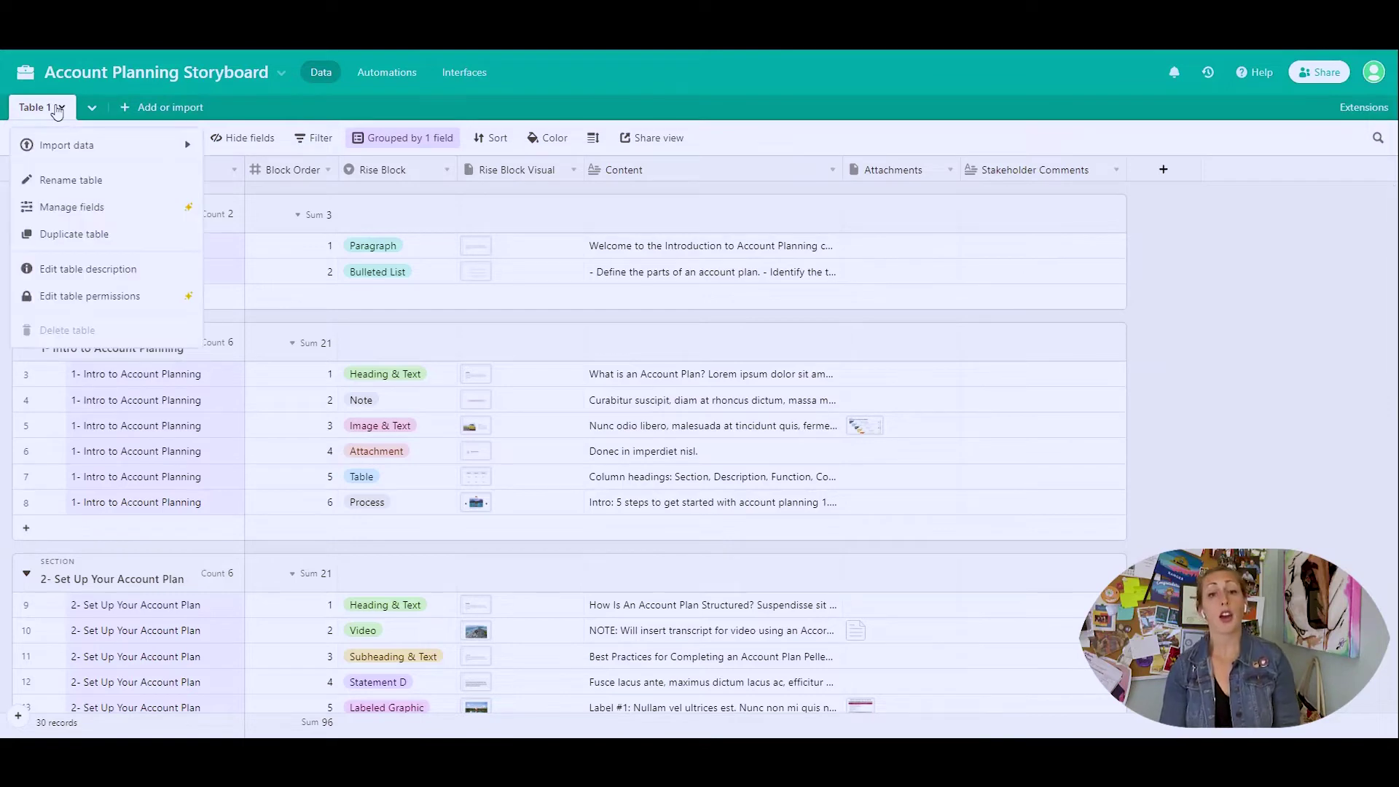
click(80, 235)
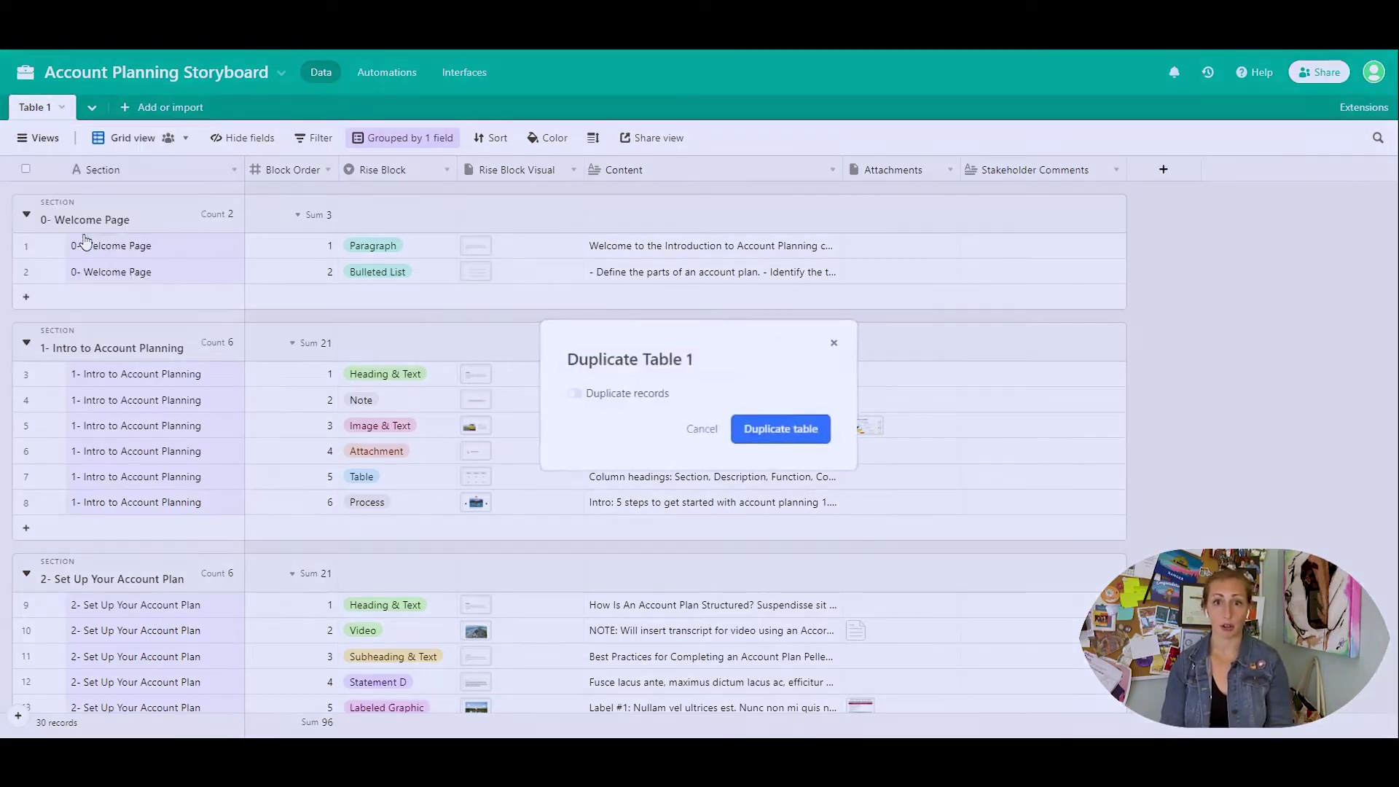
click(578, 393)
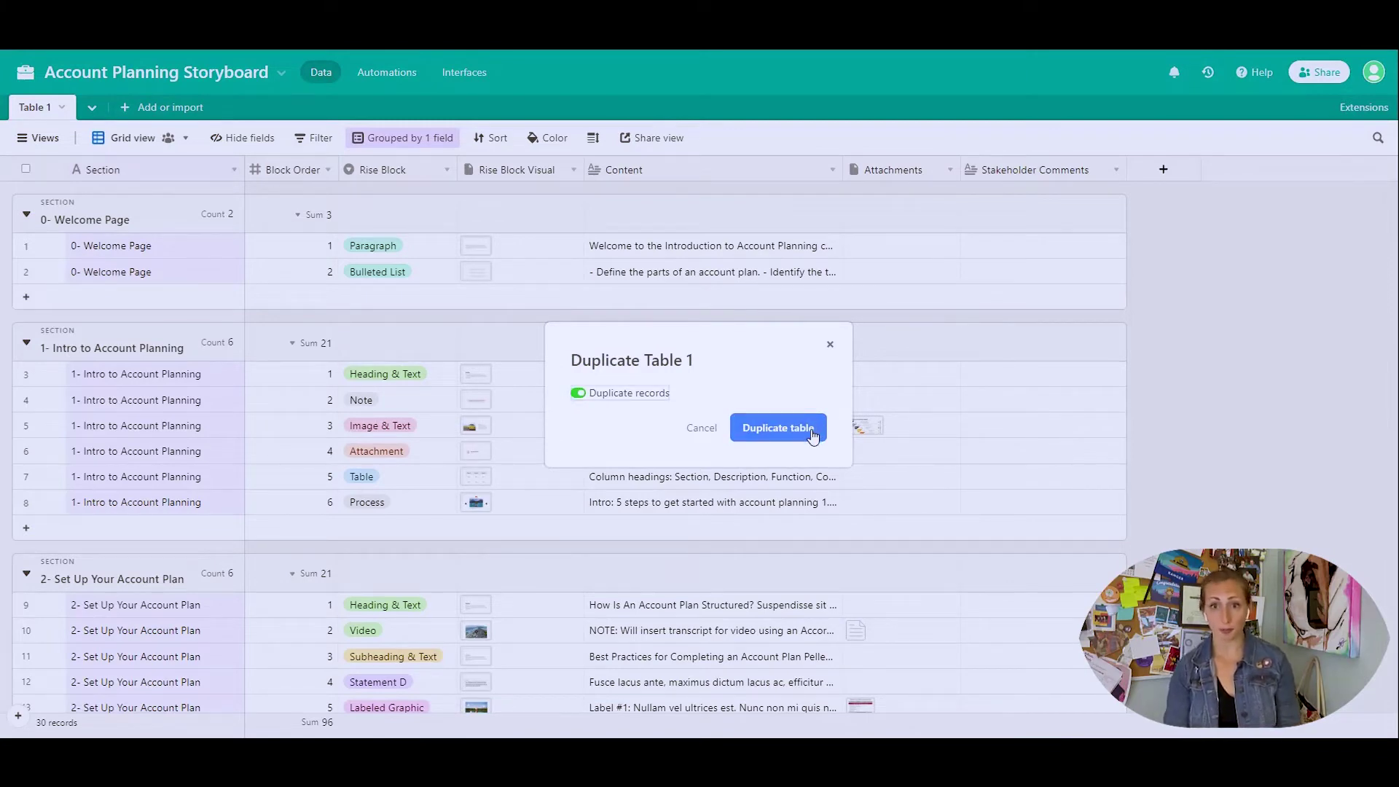
click(813, 435)
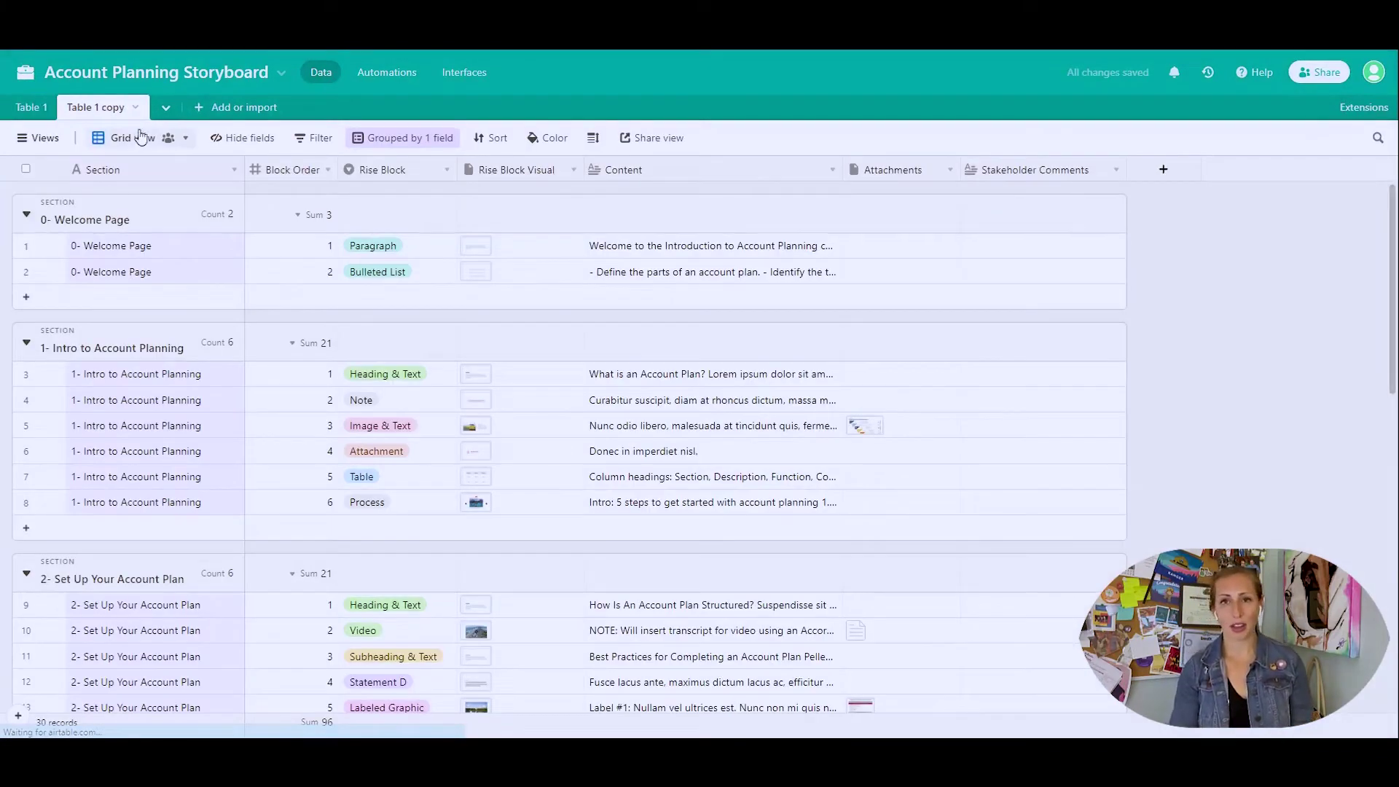
Rename the duplicated table to 'Stakeholder 2'.
click(135, 108)
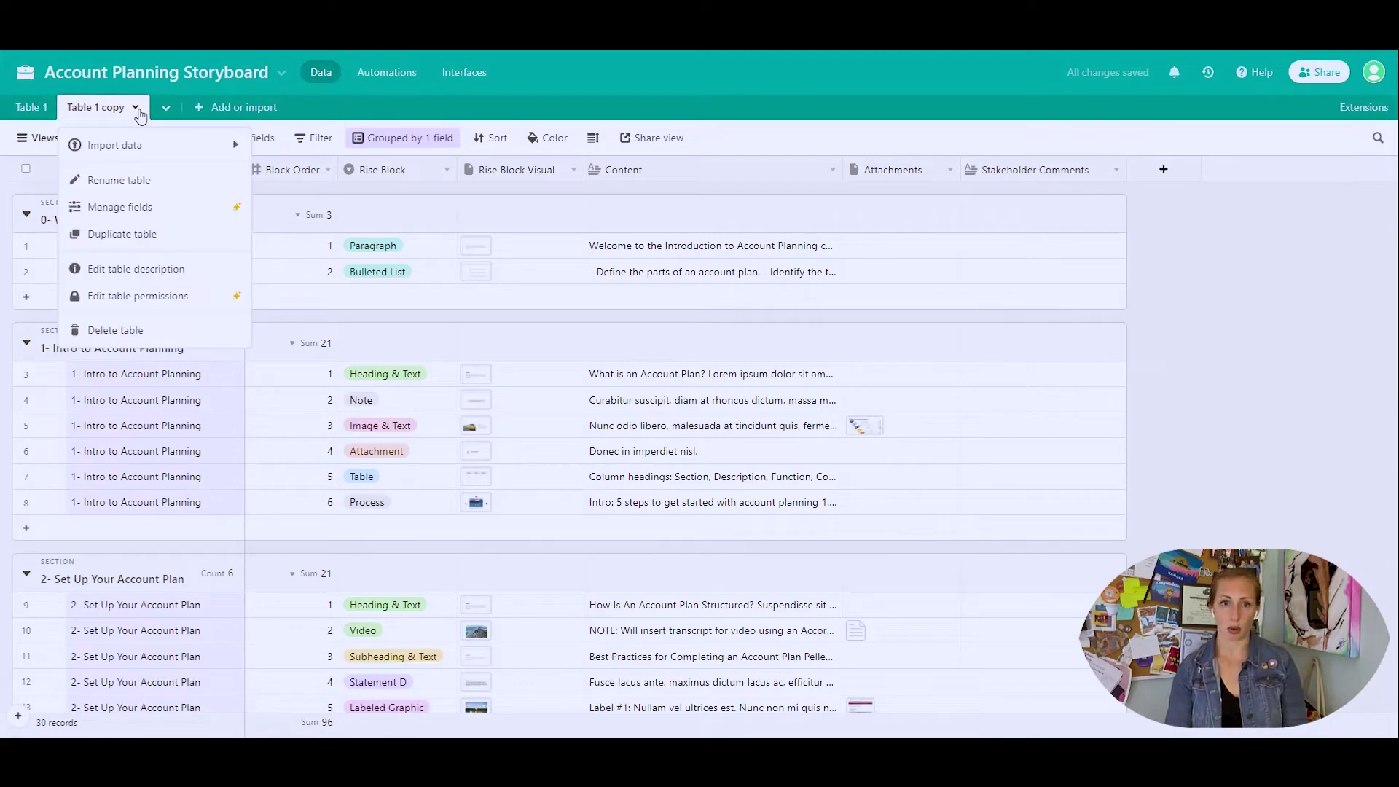
click(133, 182)
text(Stak)
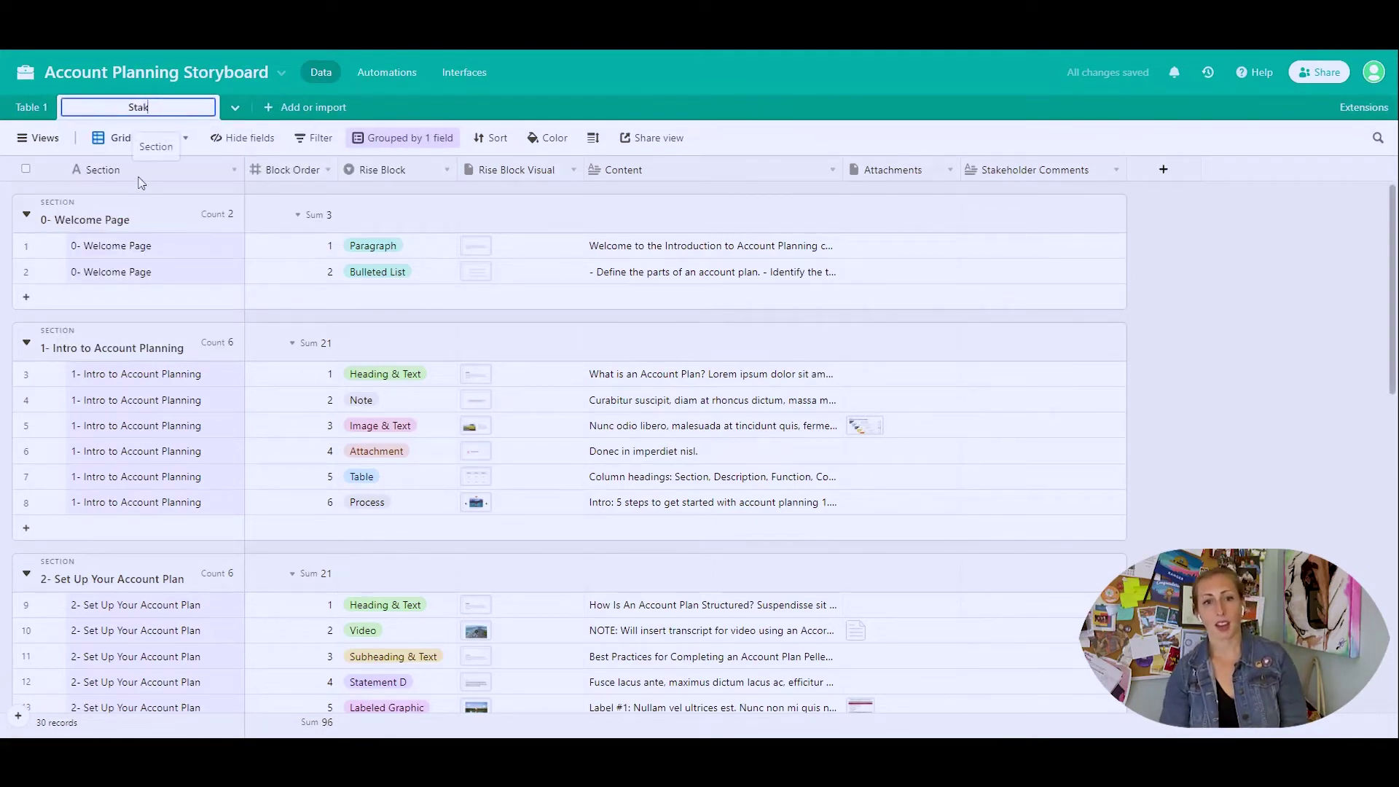
text(eholder 2)
key(Return)
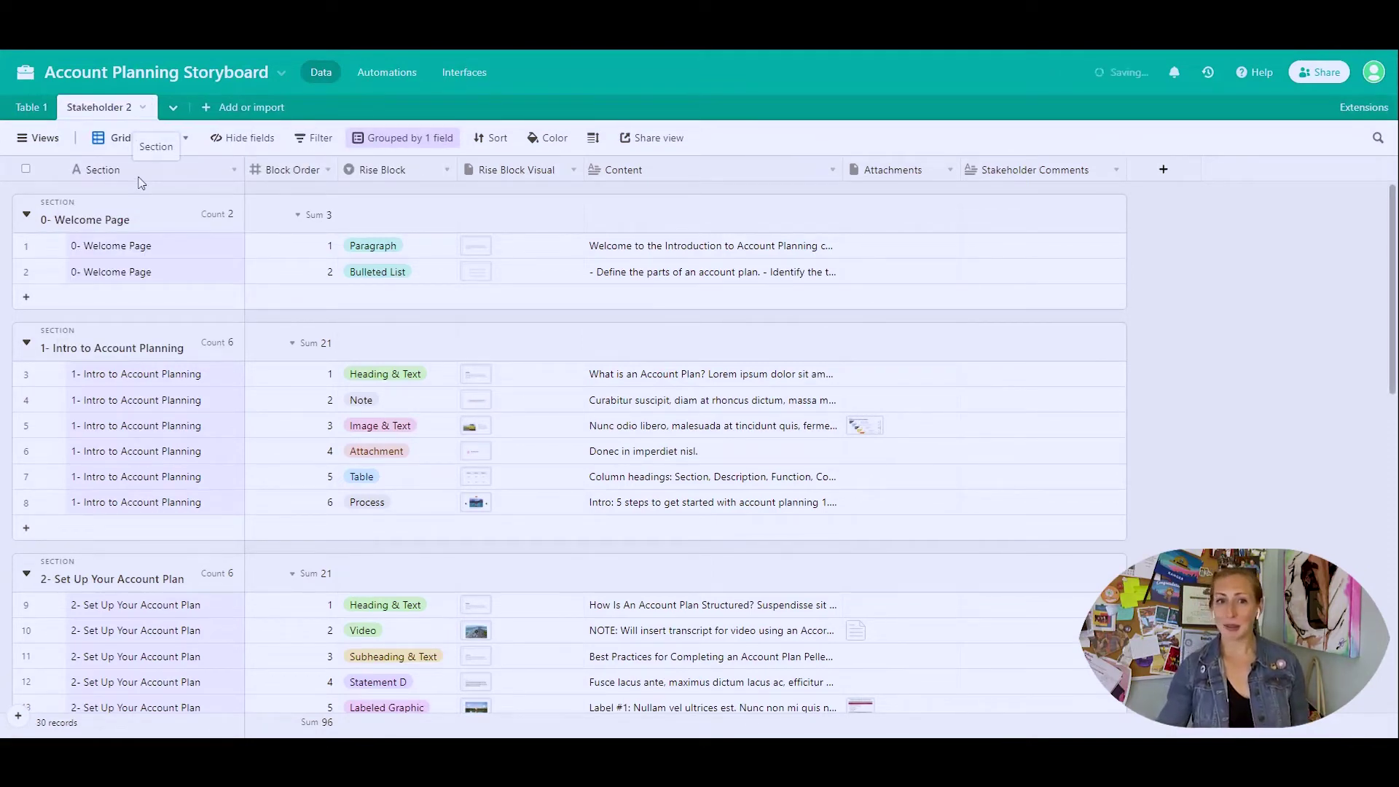
Rename Table 1 to 'Stakeholder 1'.
click(30, 109)
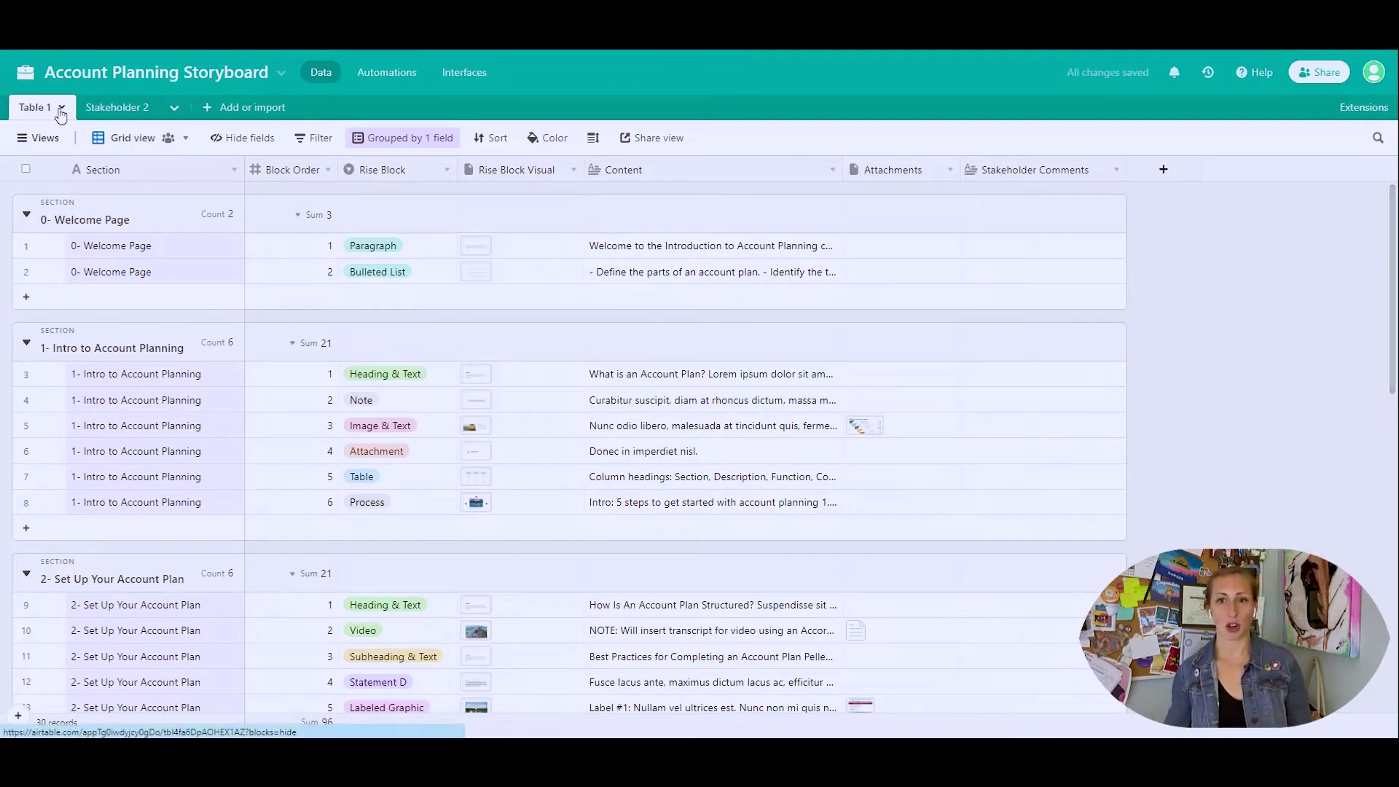
click(61, 111)
click(29, 180)
text(S)
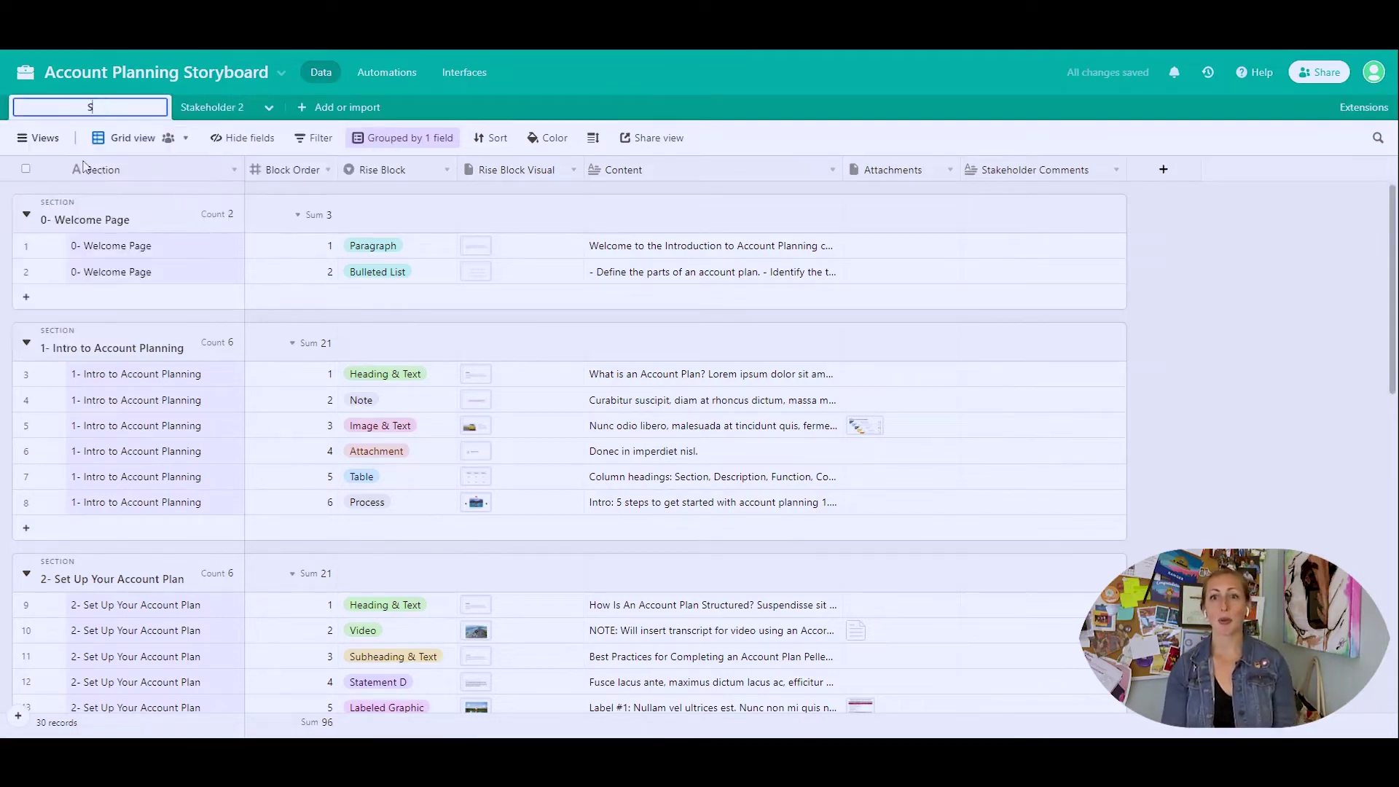
text(takeholder)
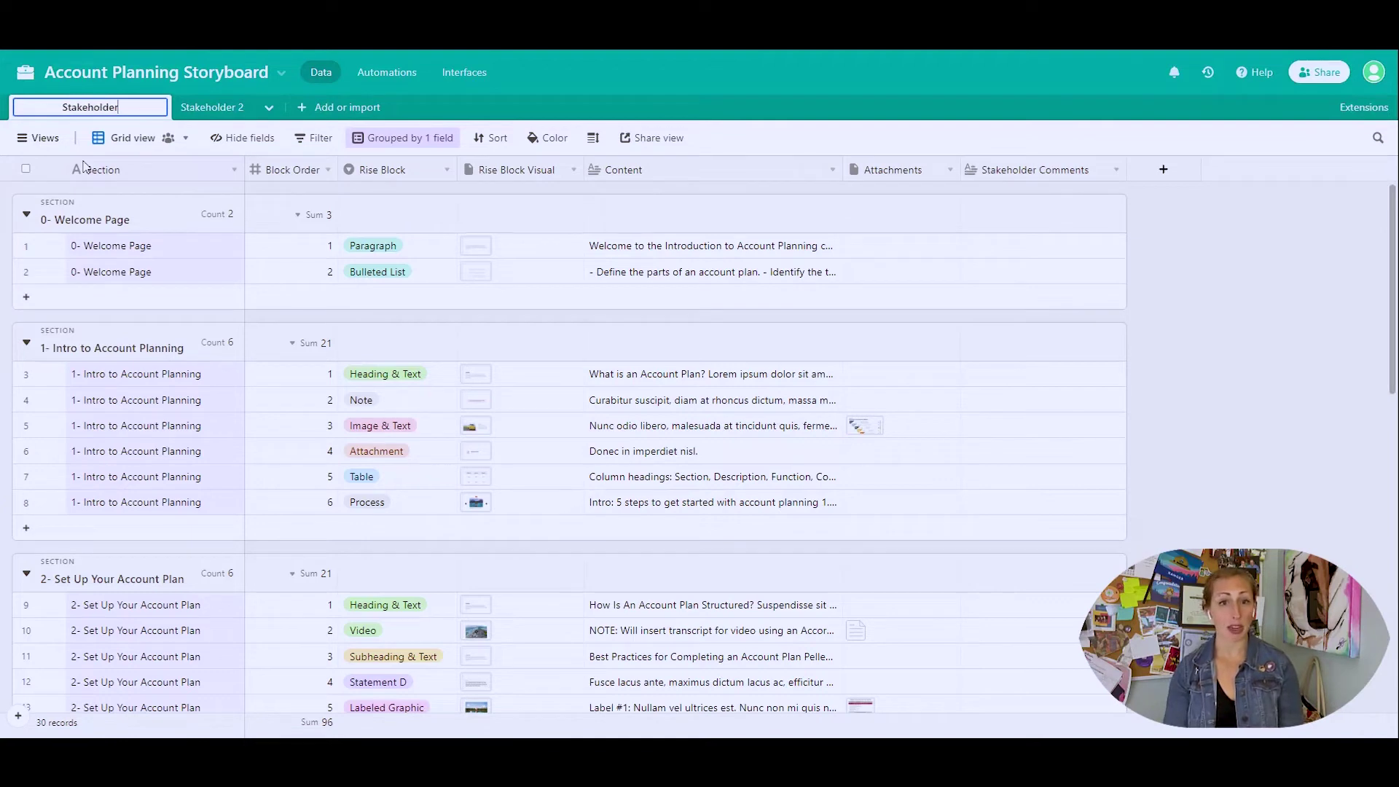
text( 1)
key(Return)
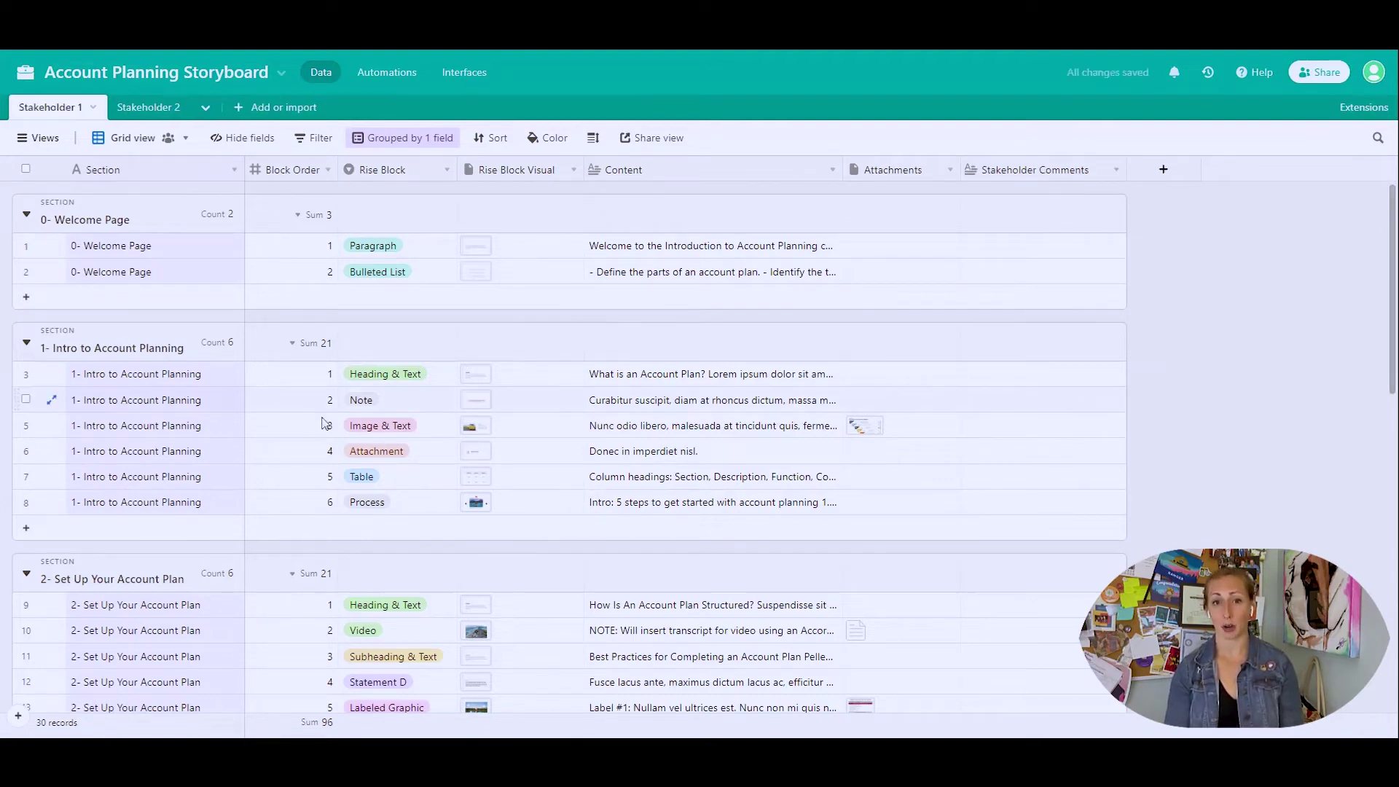
Add a Long text field named 'Designer Response' beside Stakeholder Comments.
click(1170, 170)
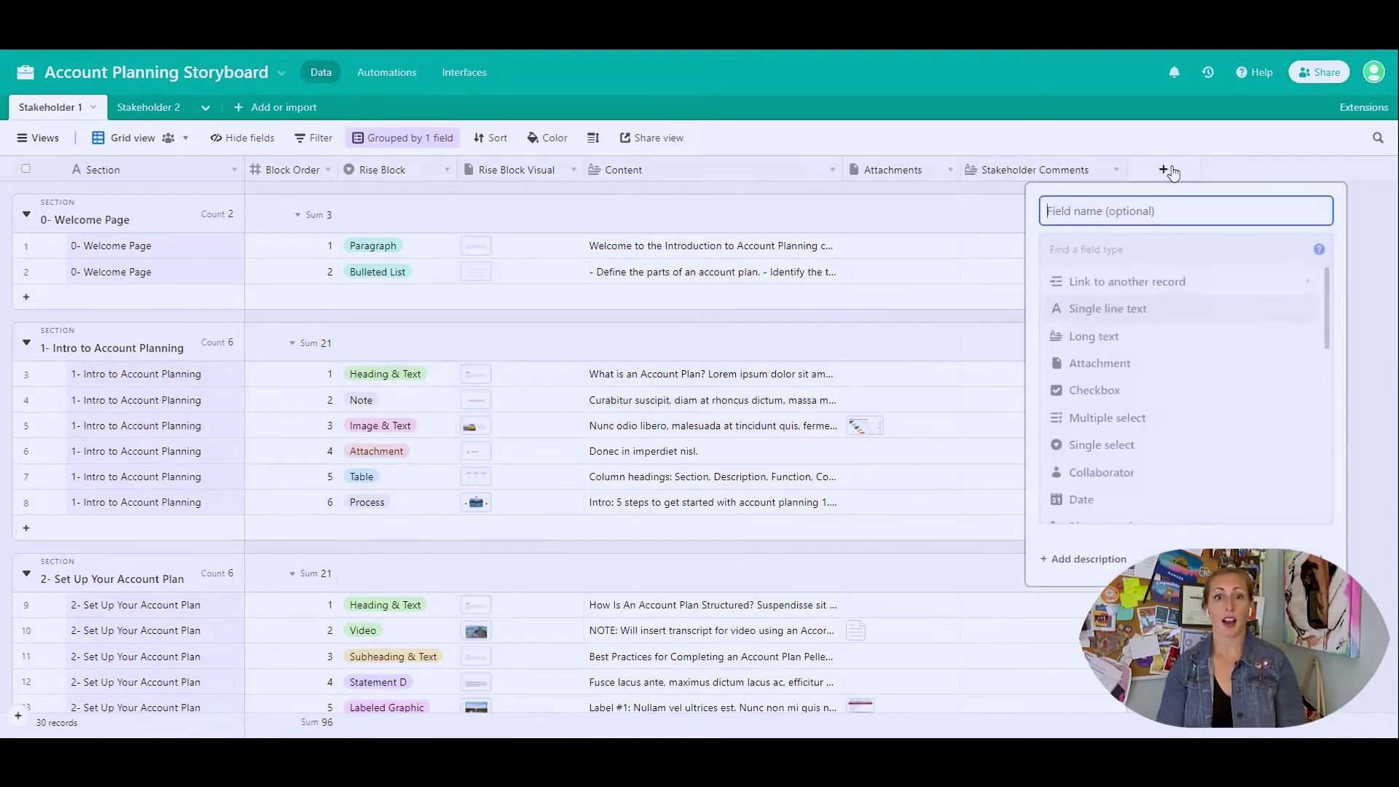
click(1155, 337)
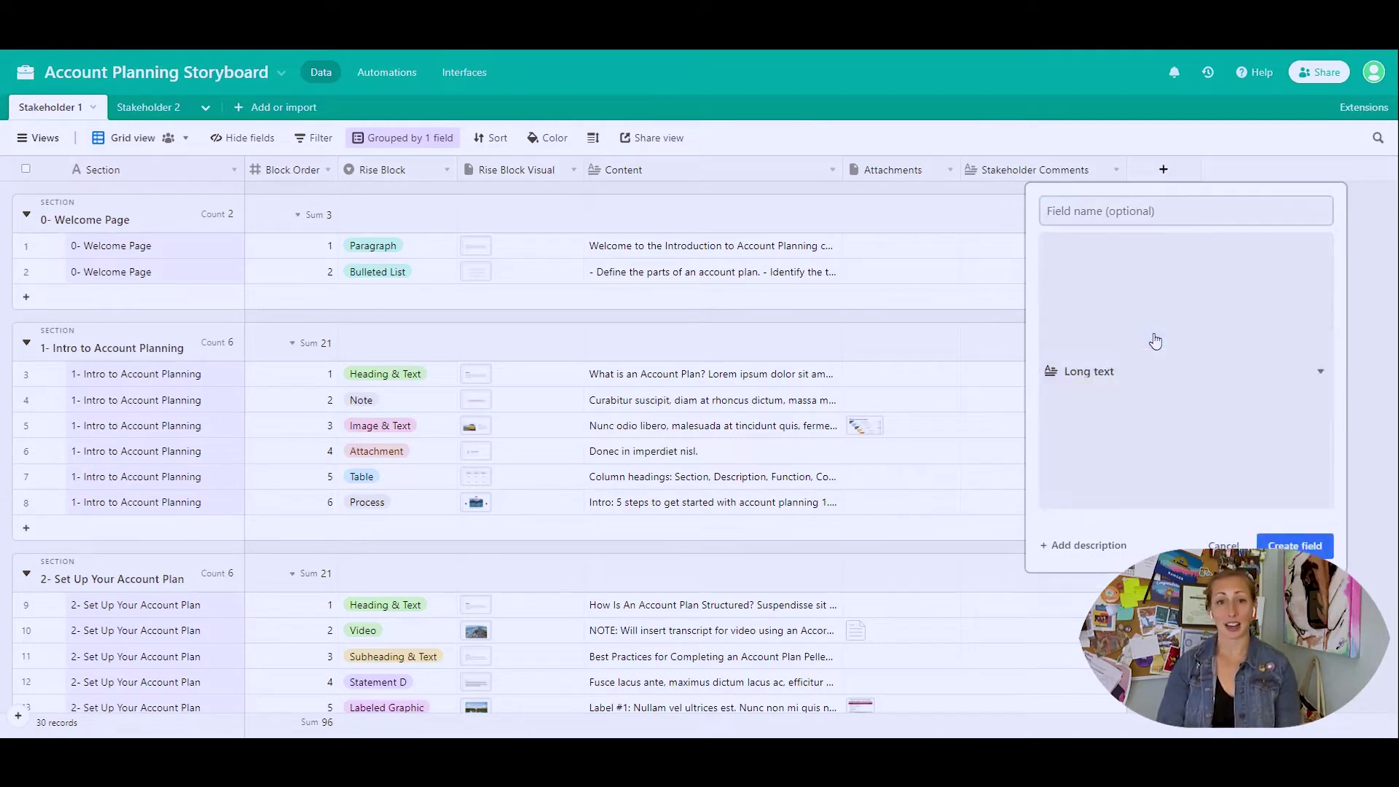
text(Designer Response)
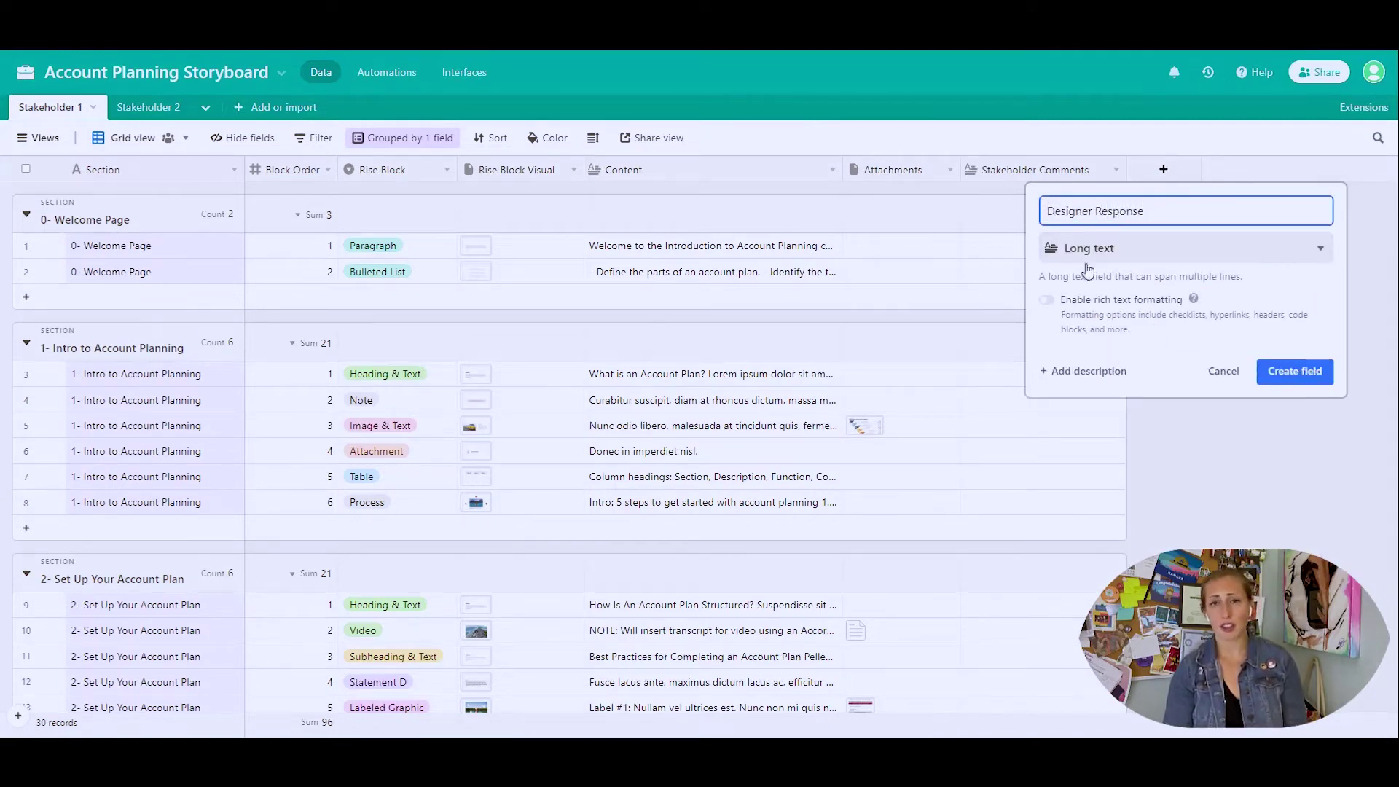
click(1278, 389)
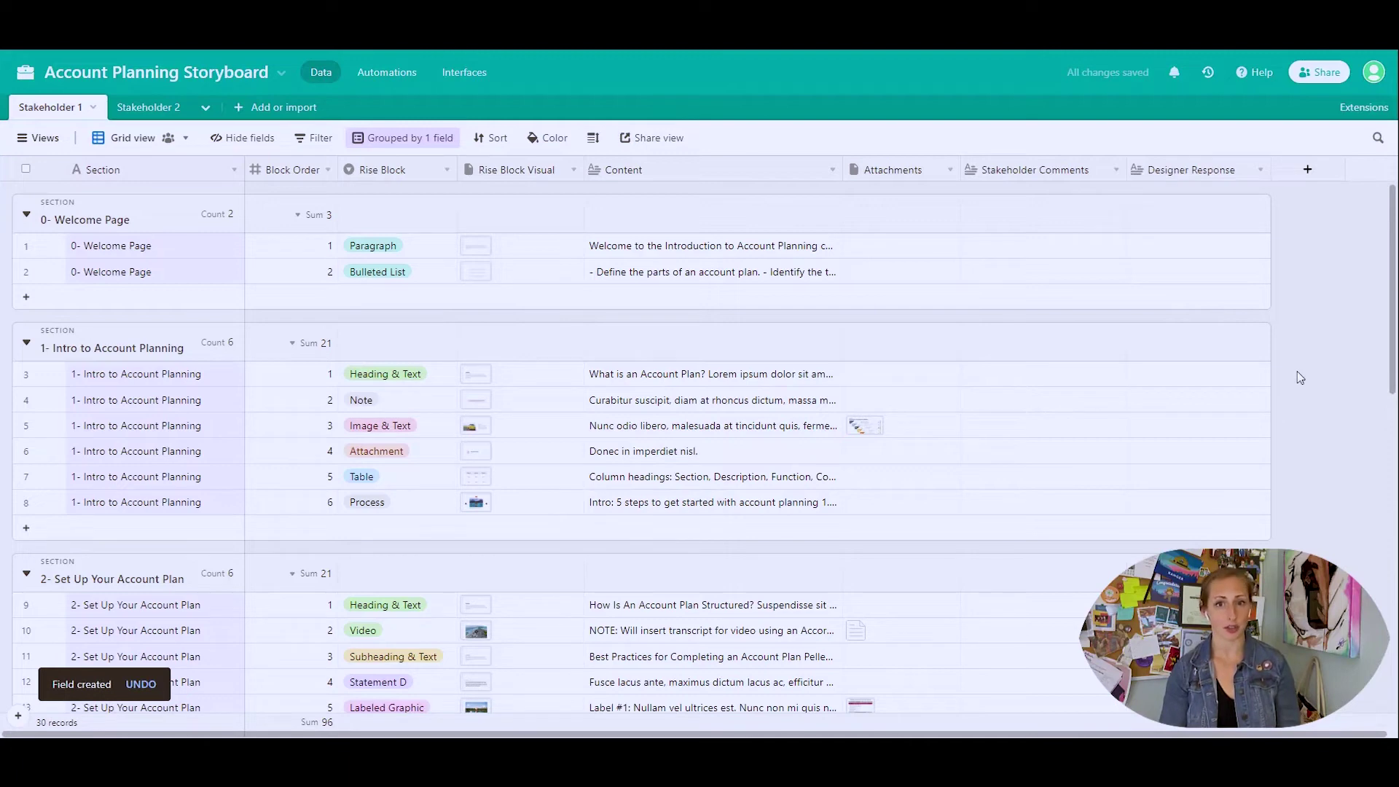
Set up a single-select Status field with options Upcoming, In Progress, Blocked and Completed.
click(1308, 169)
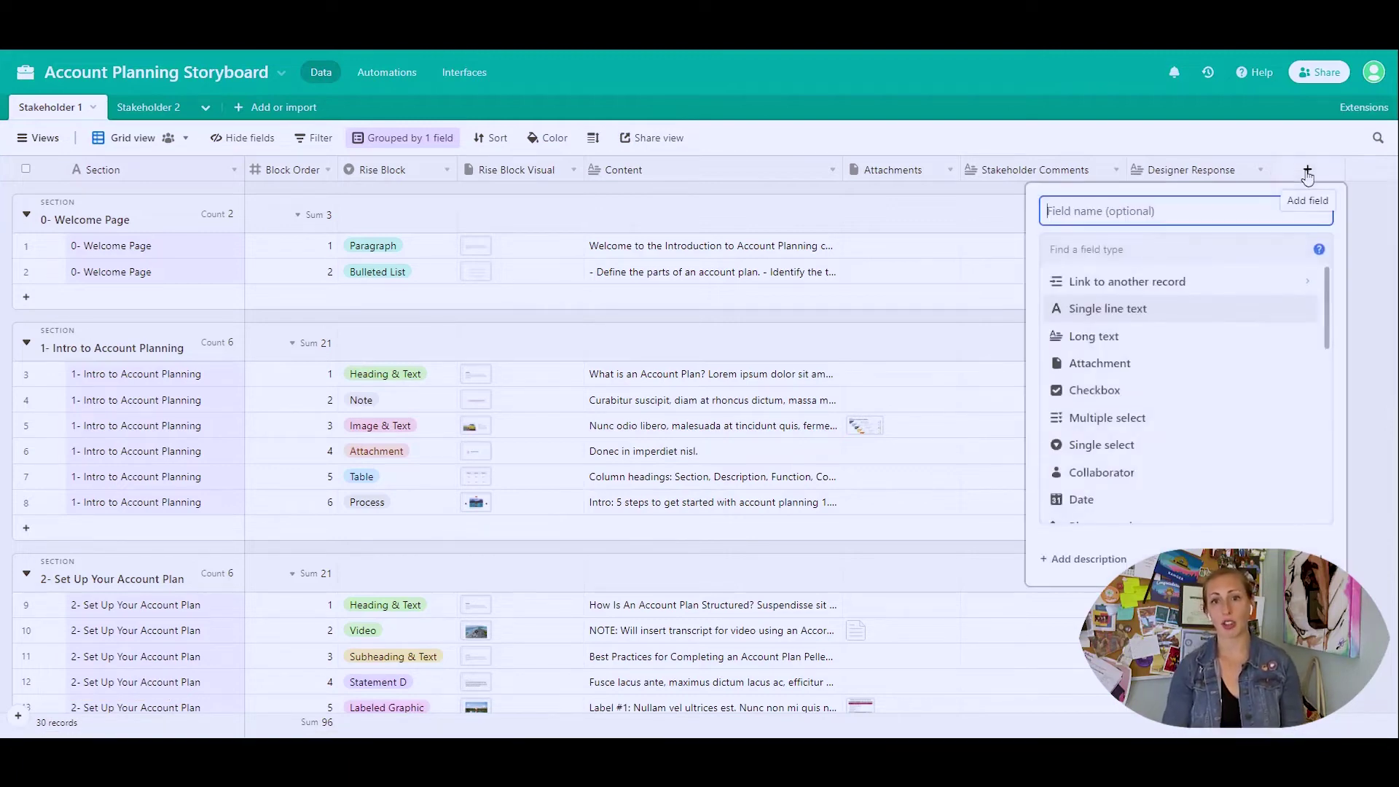
click(1100, 444)
text(Status)
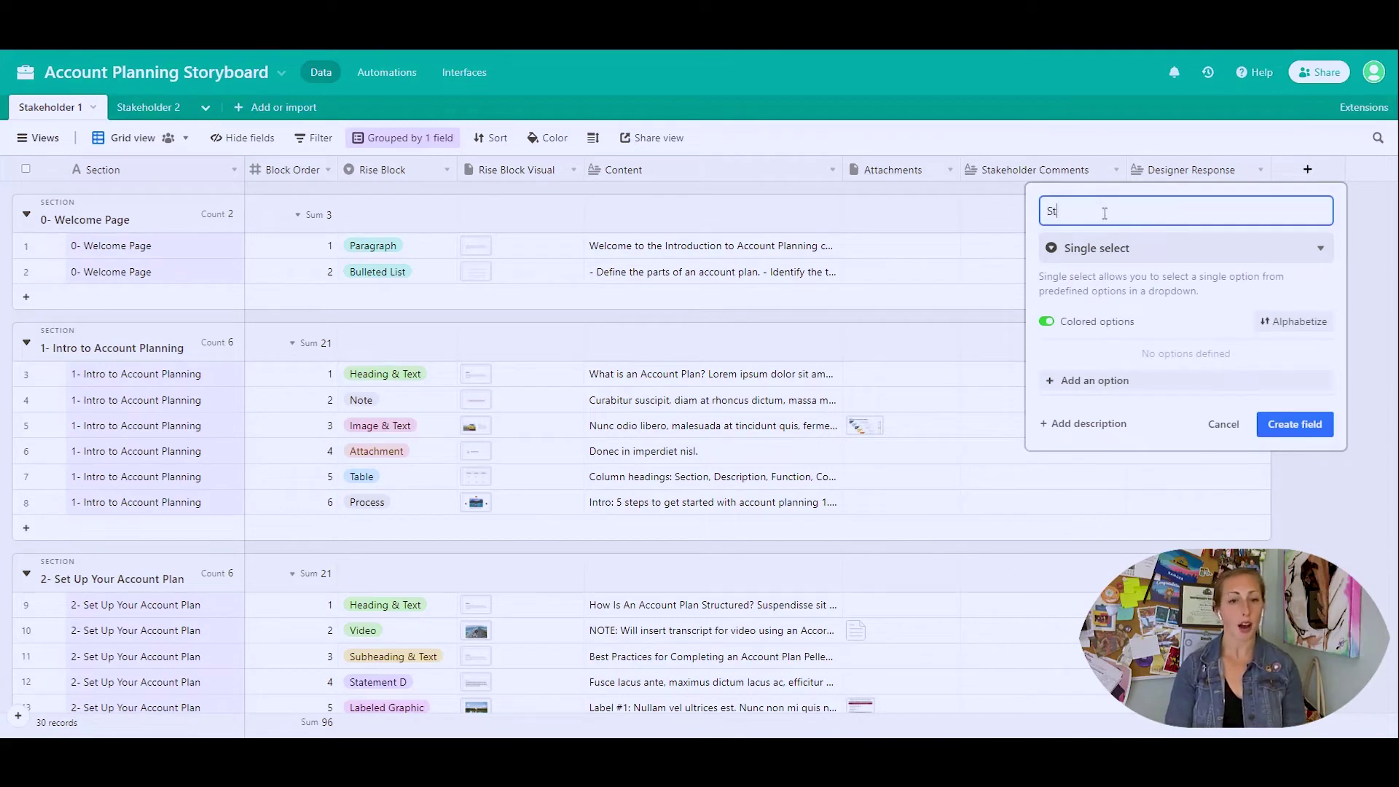
click(1099, 382)
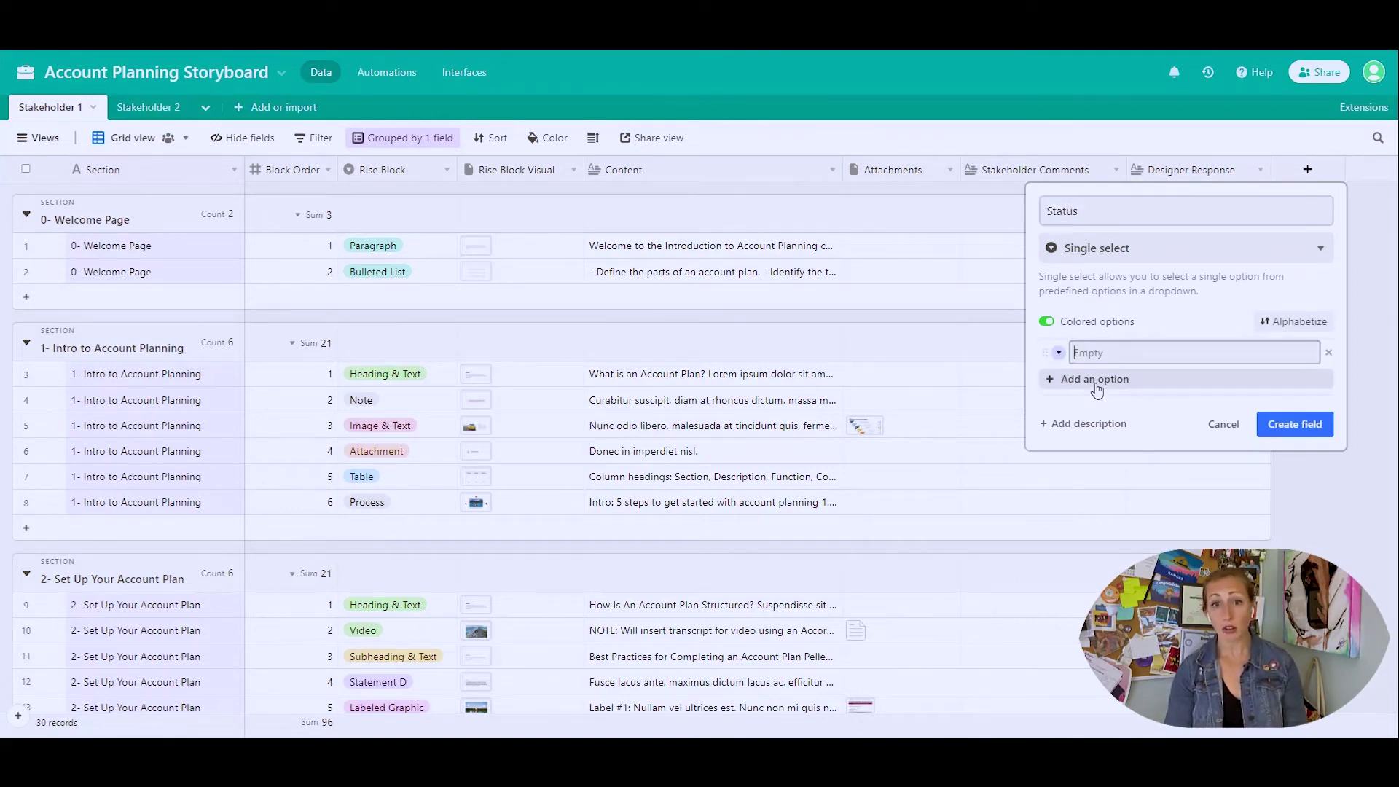
text(Upcoming)
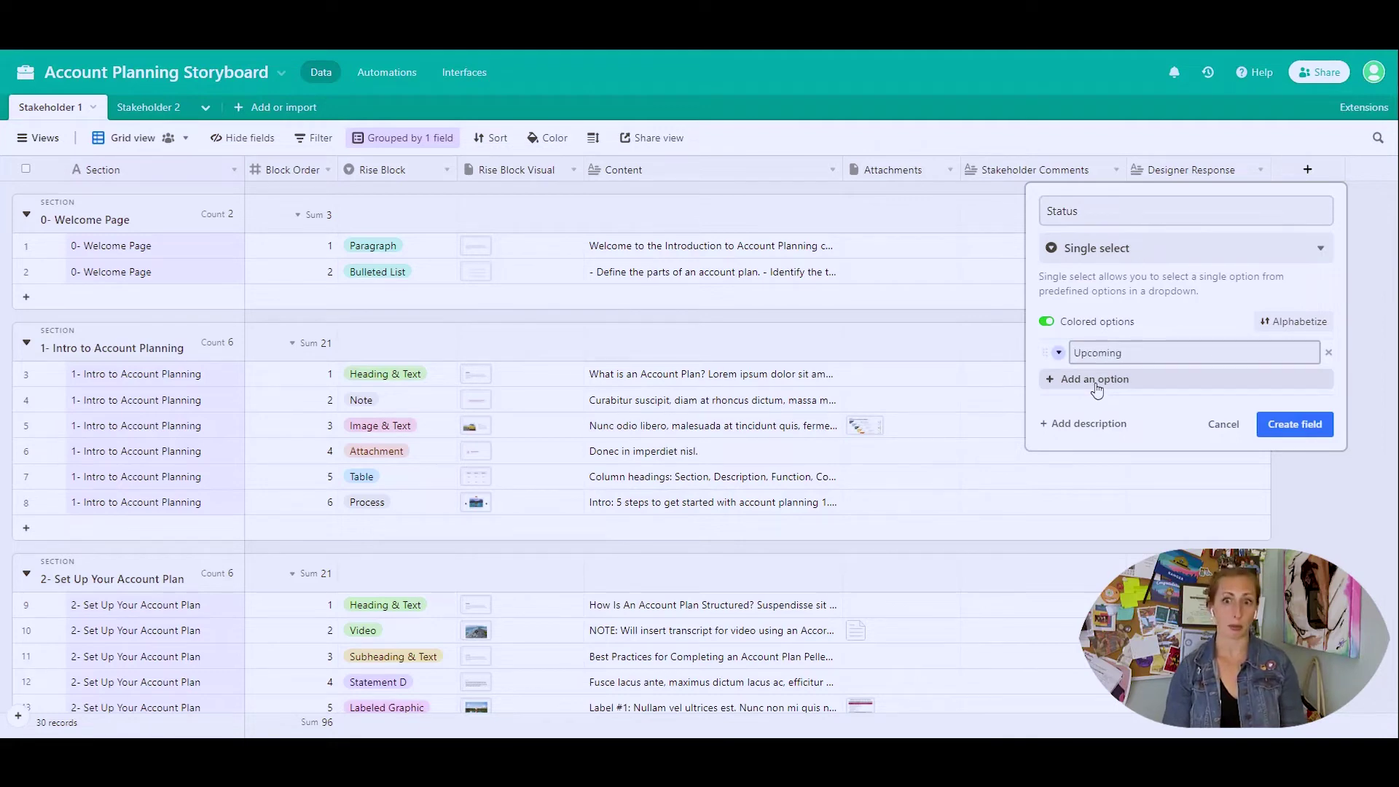
click(1097, 381)
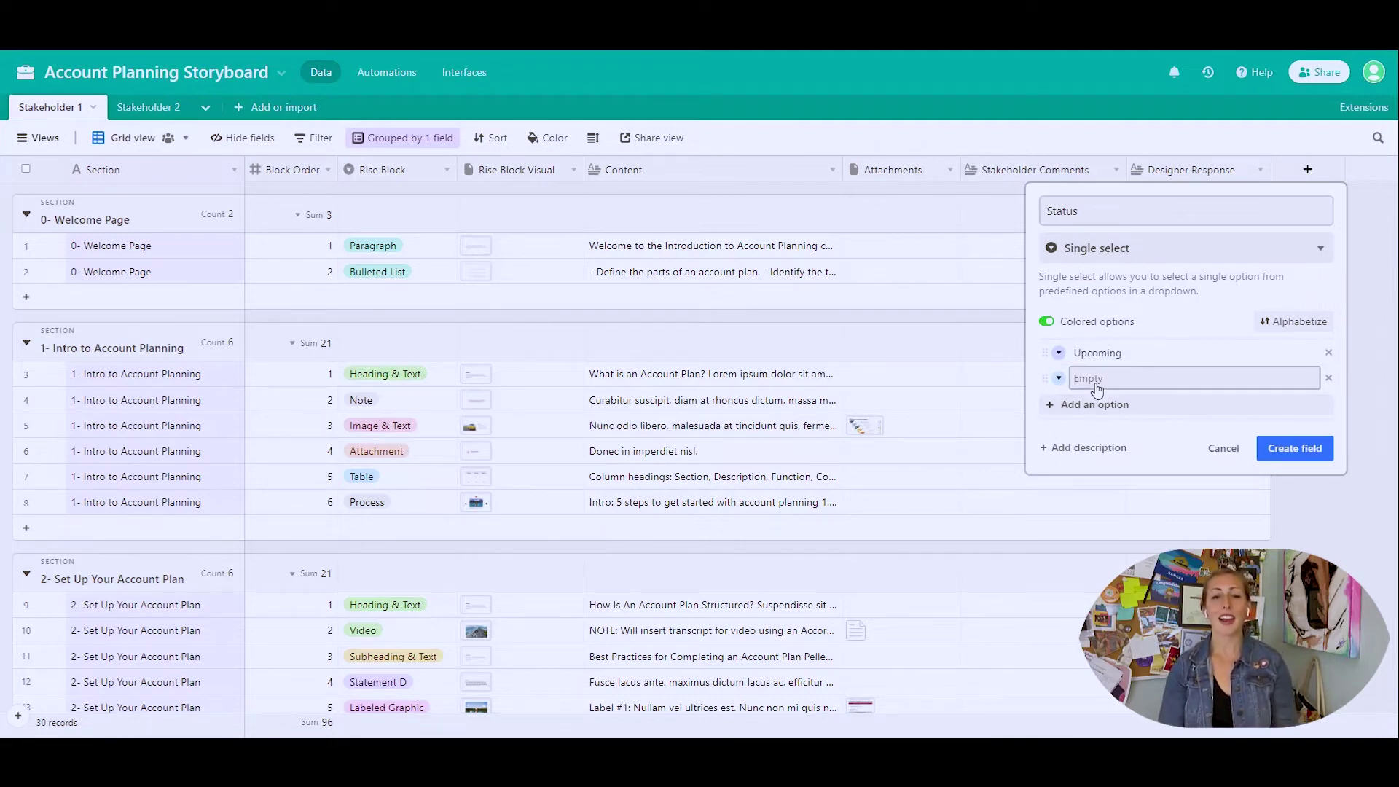
text(In Progress)
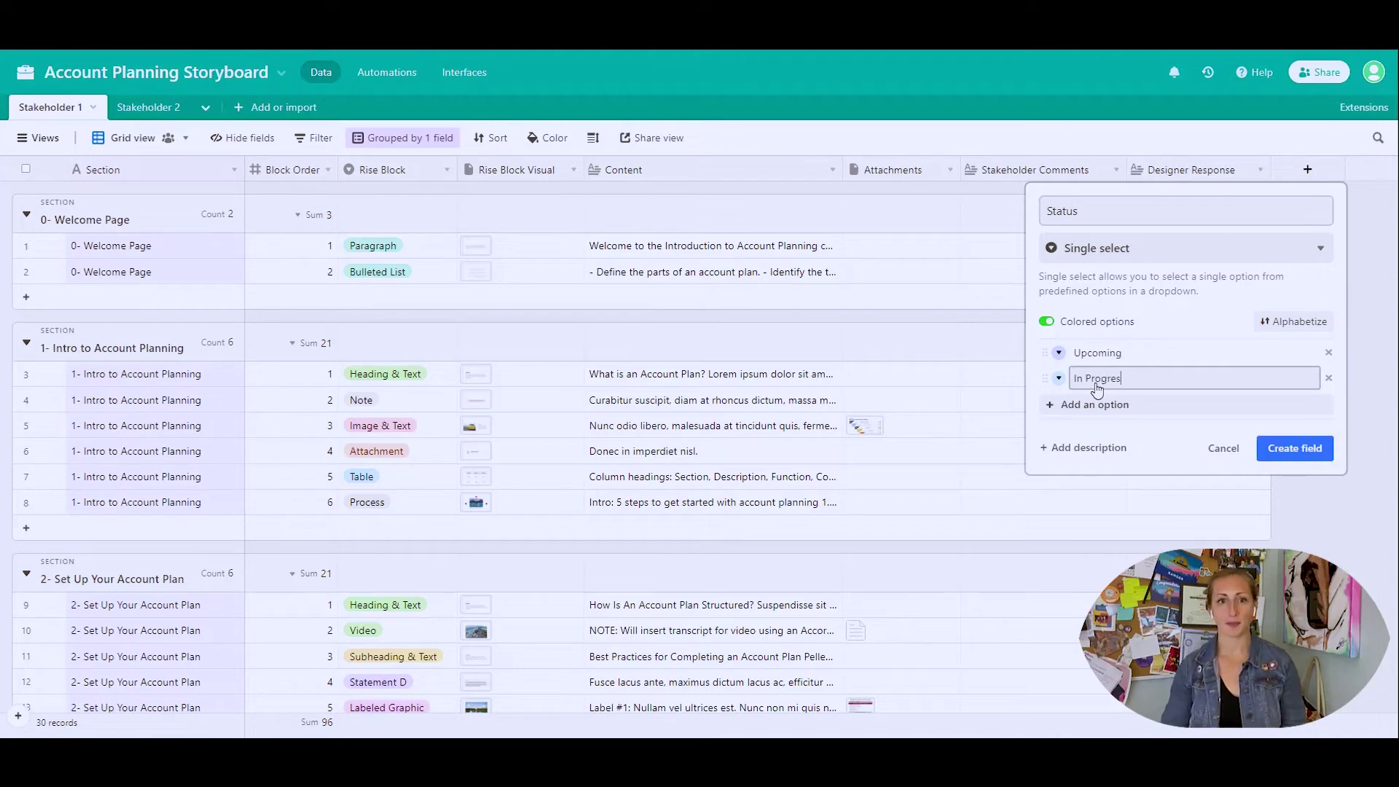
key(Return)
text(Blocked)
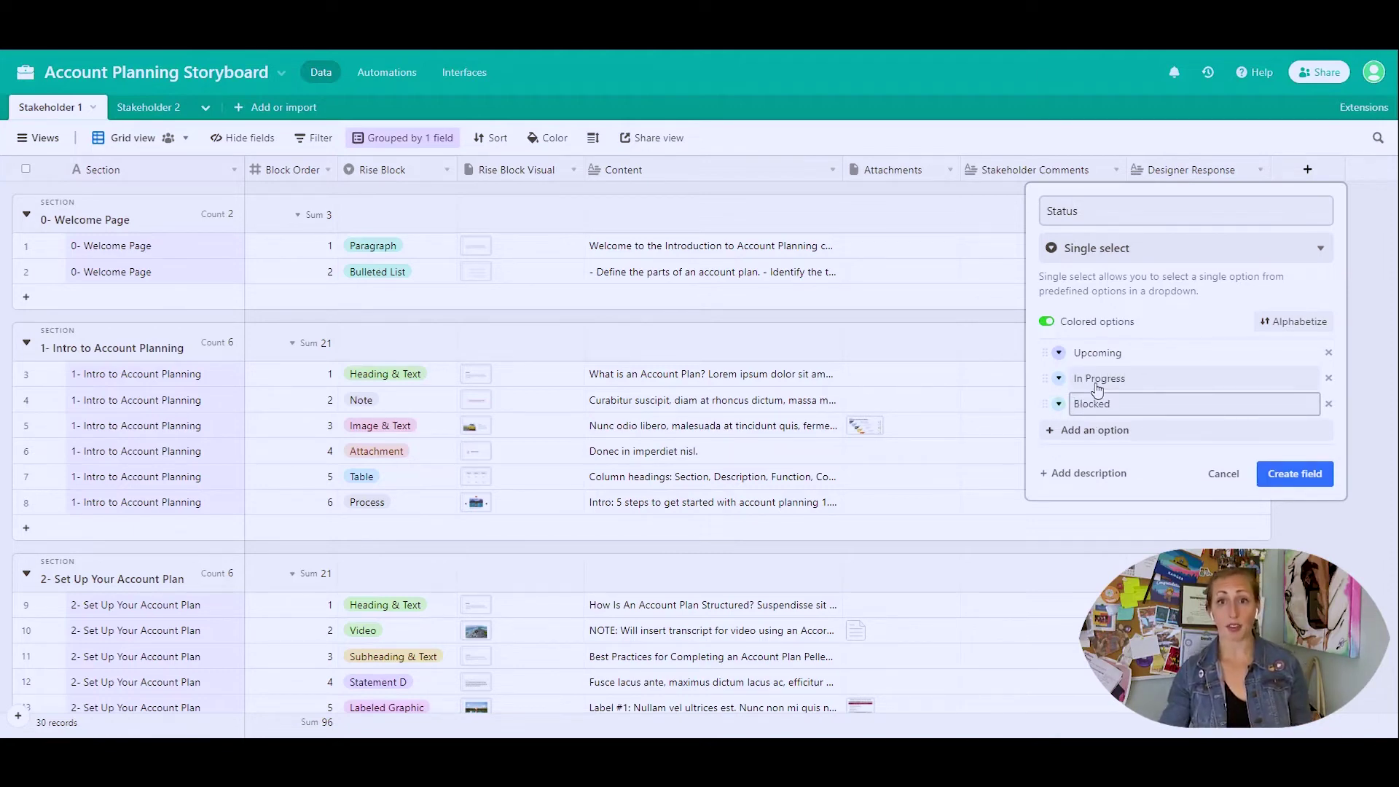
key(Return)
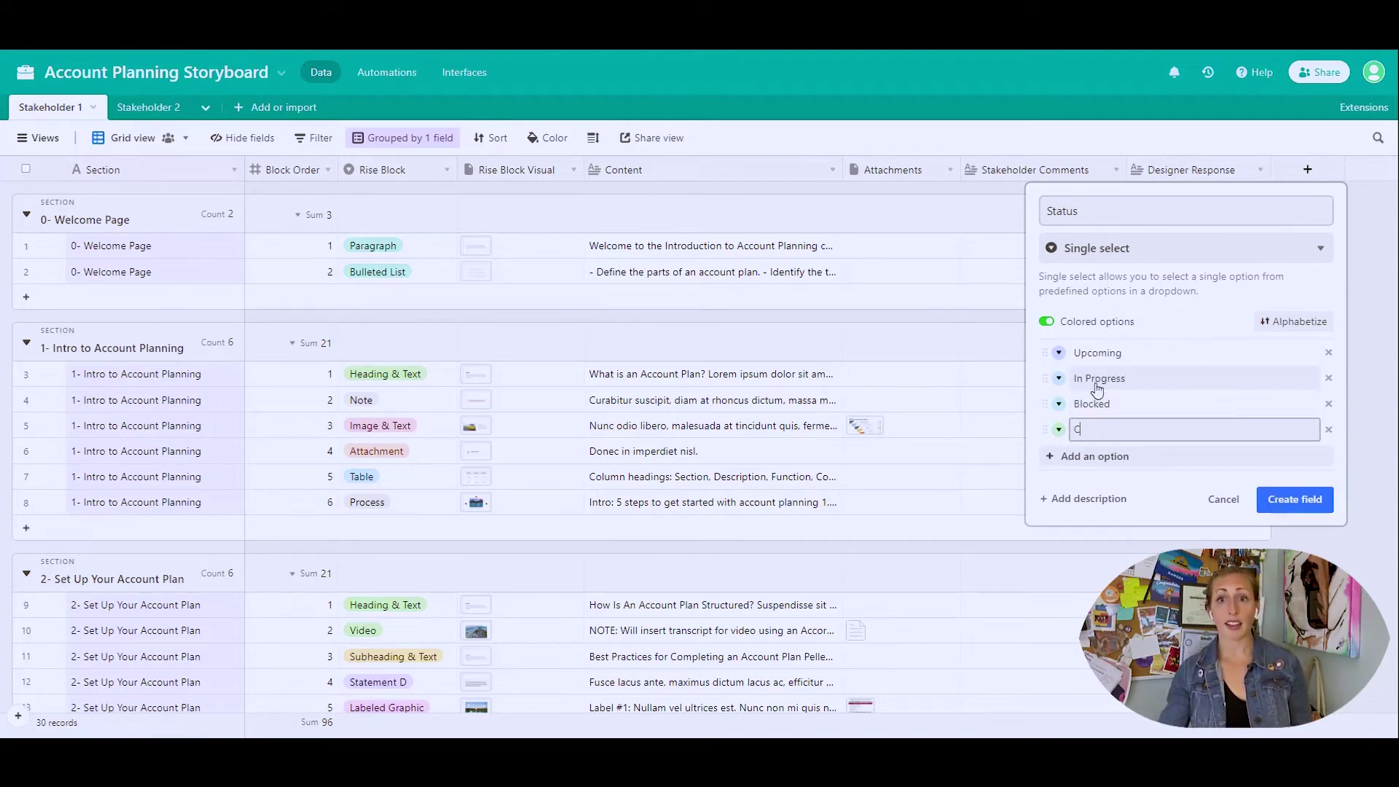
text(Completed)
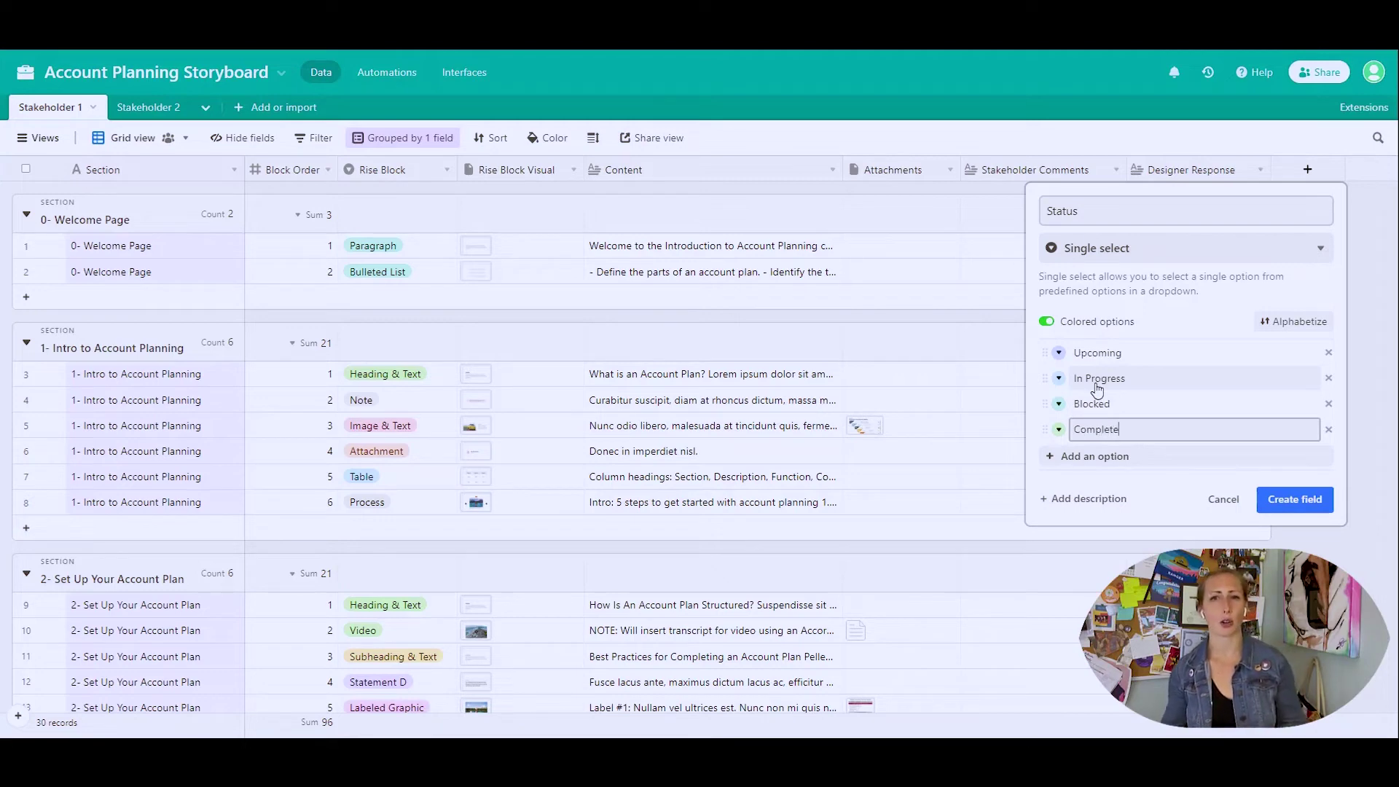
Colour Completed green, Blocked red and In Progress orange, then create the Status field.
click(1059, 430)
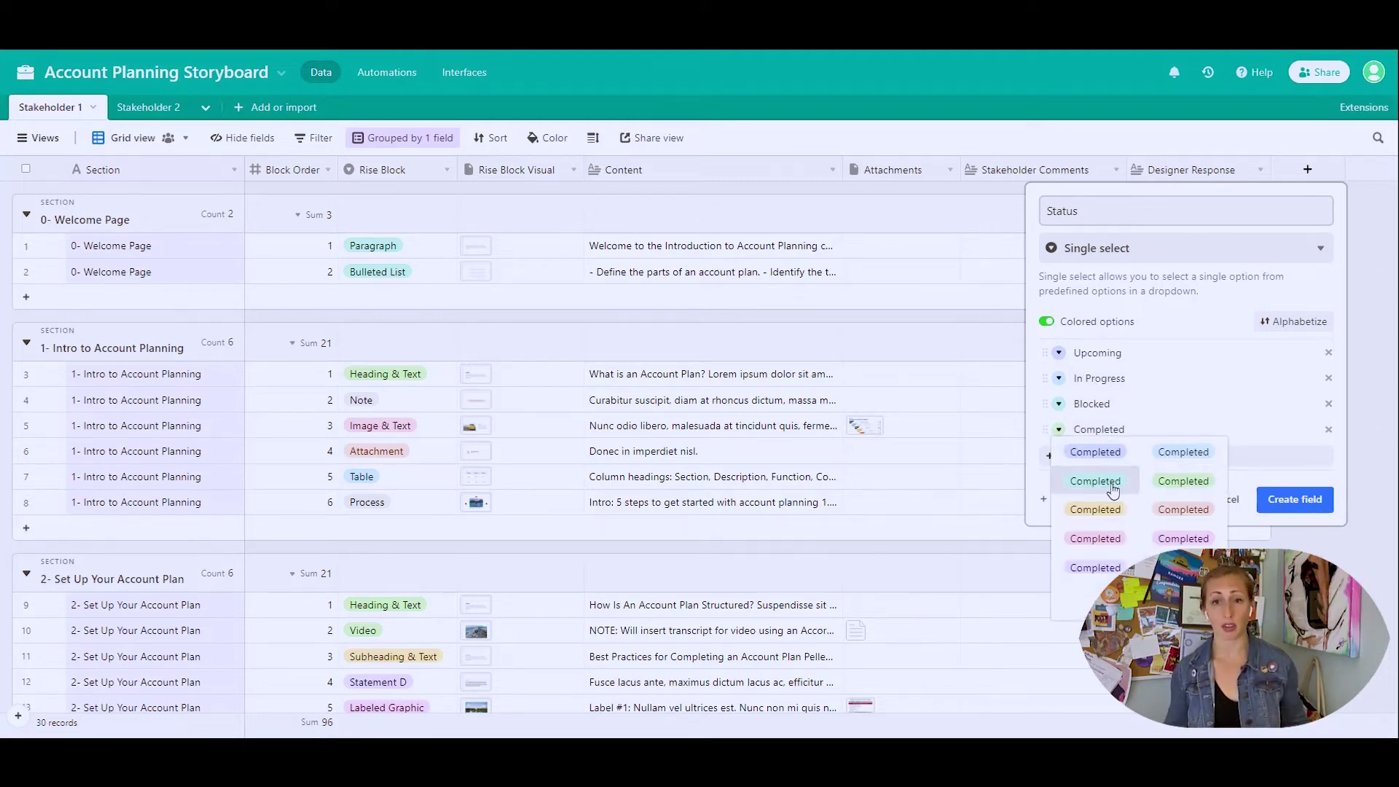
click(1159, 480)
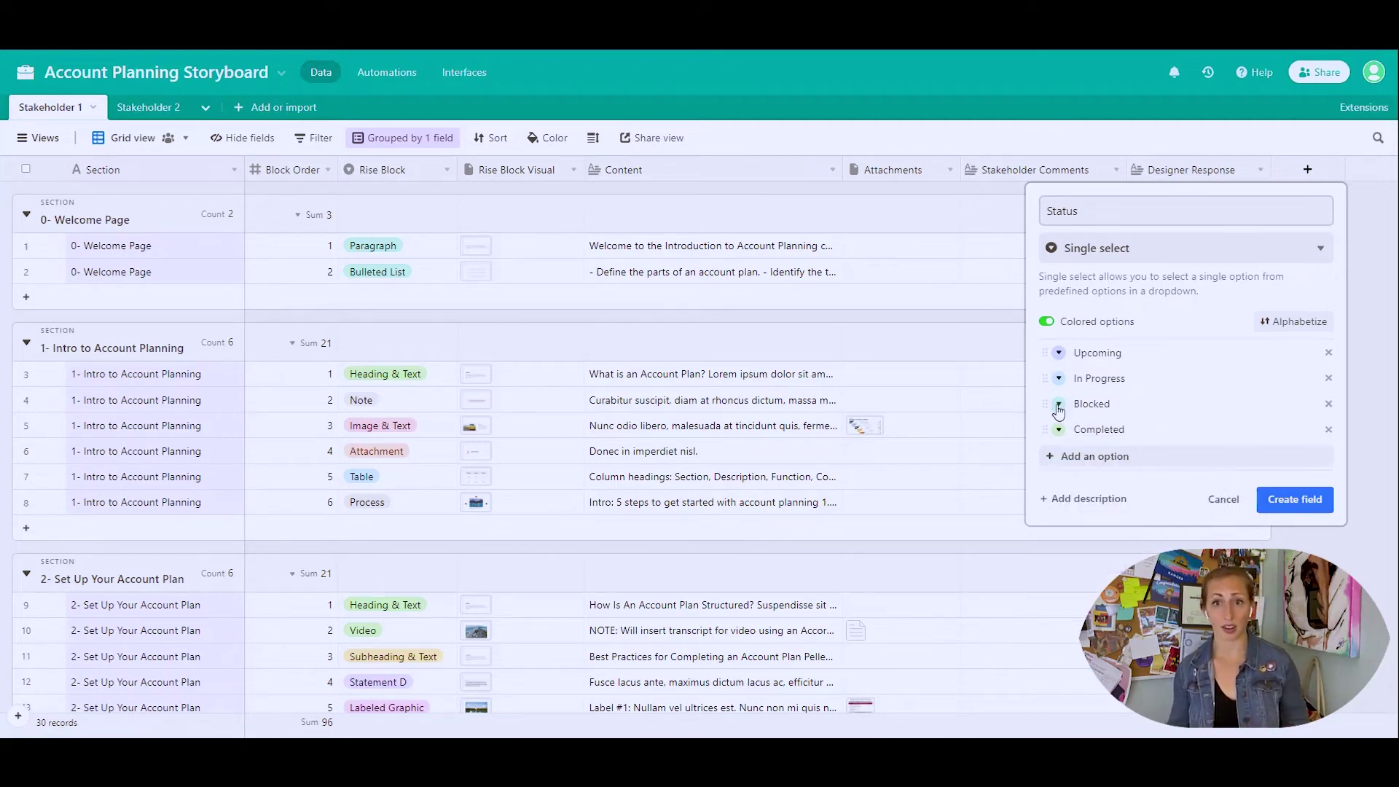
click(1058, 404)
click(1086, 513)
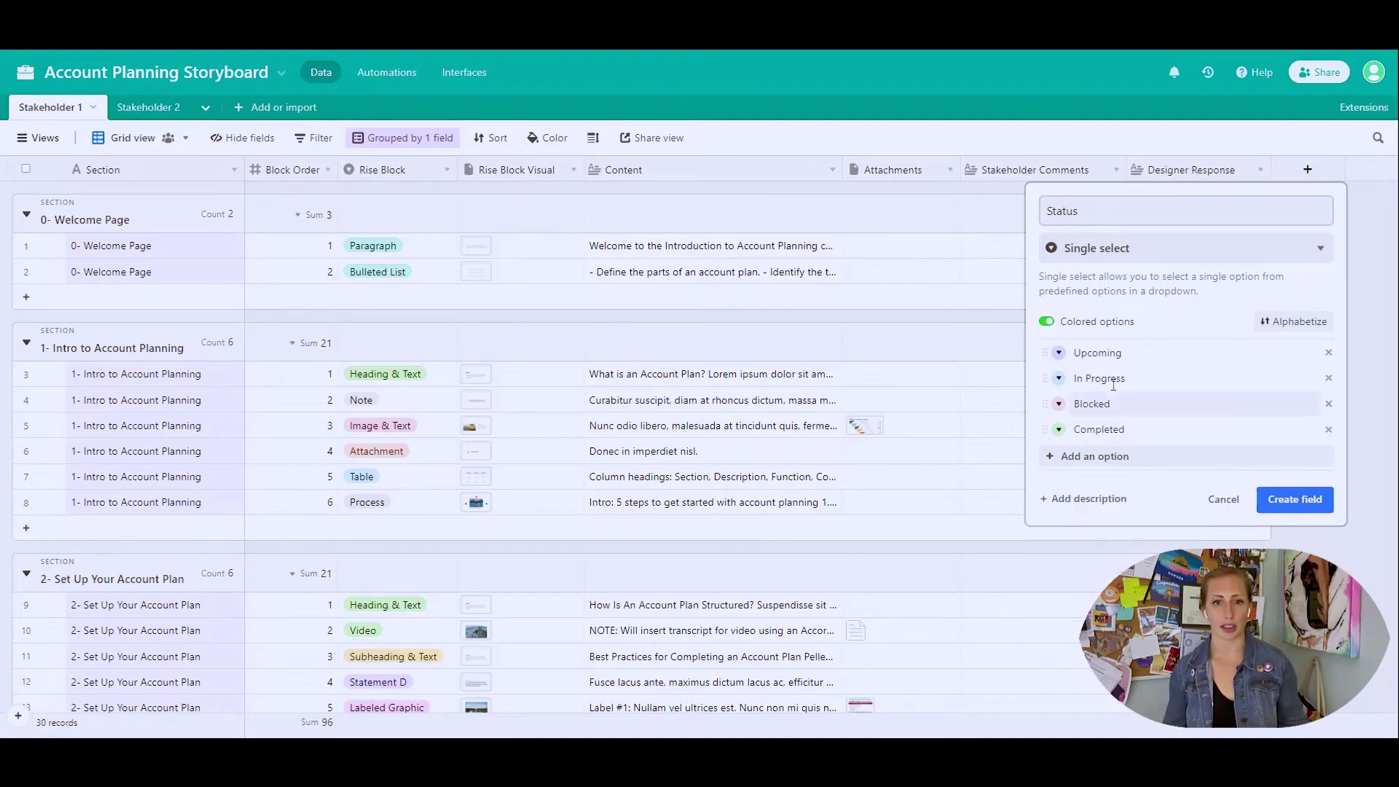
click(1058, 378)
click(1175, 459)
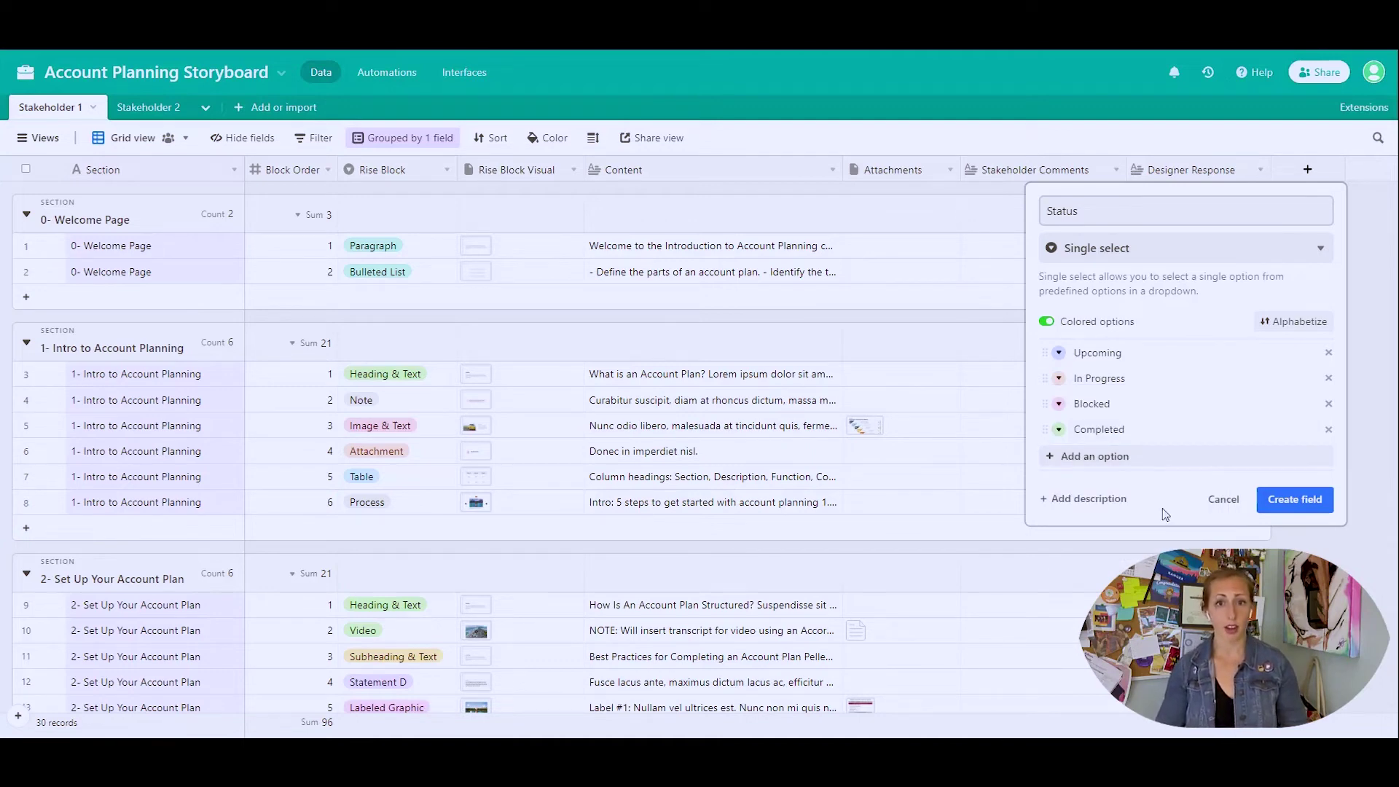
click(1280, 511)
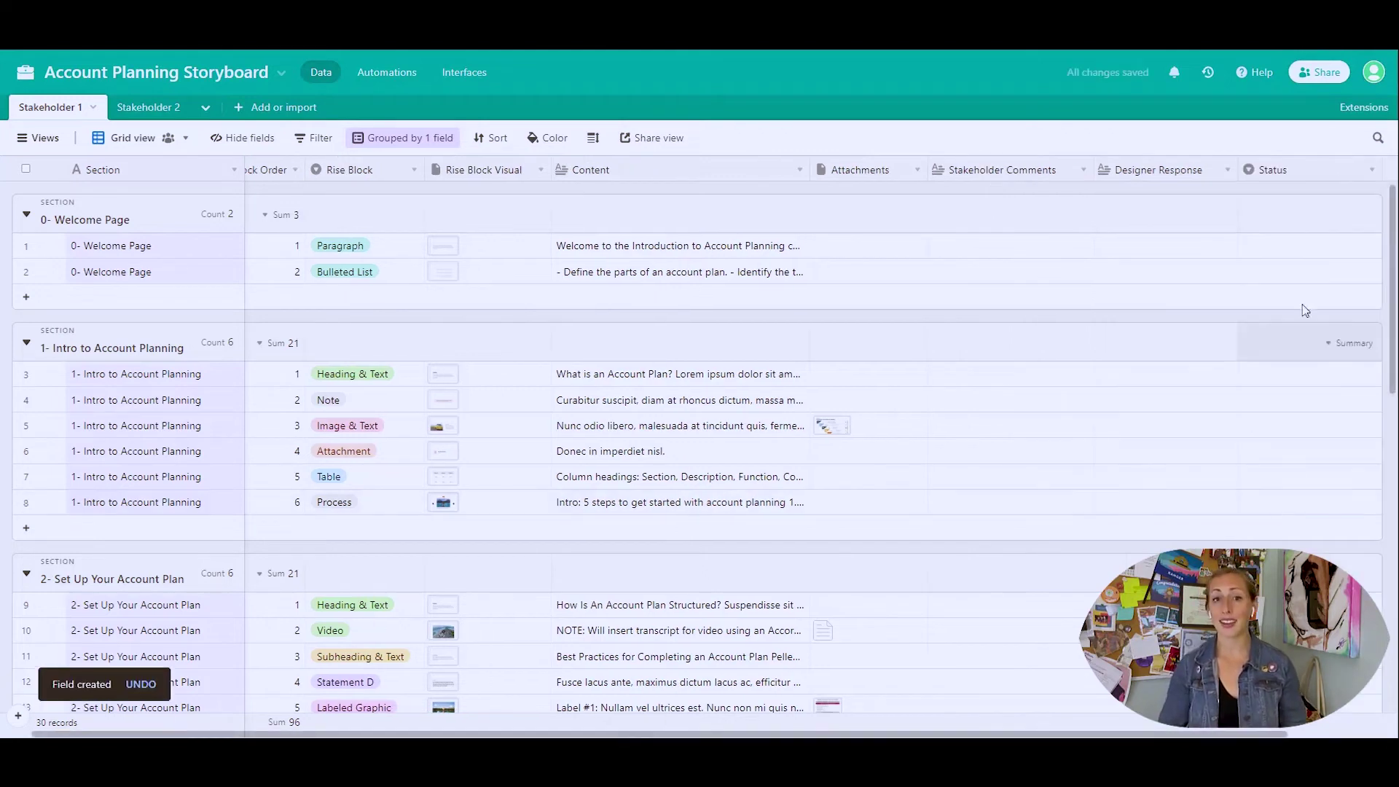
Set row 1's Status to Upcoming.
click(1346, 252)
click(1373, 245)
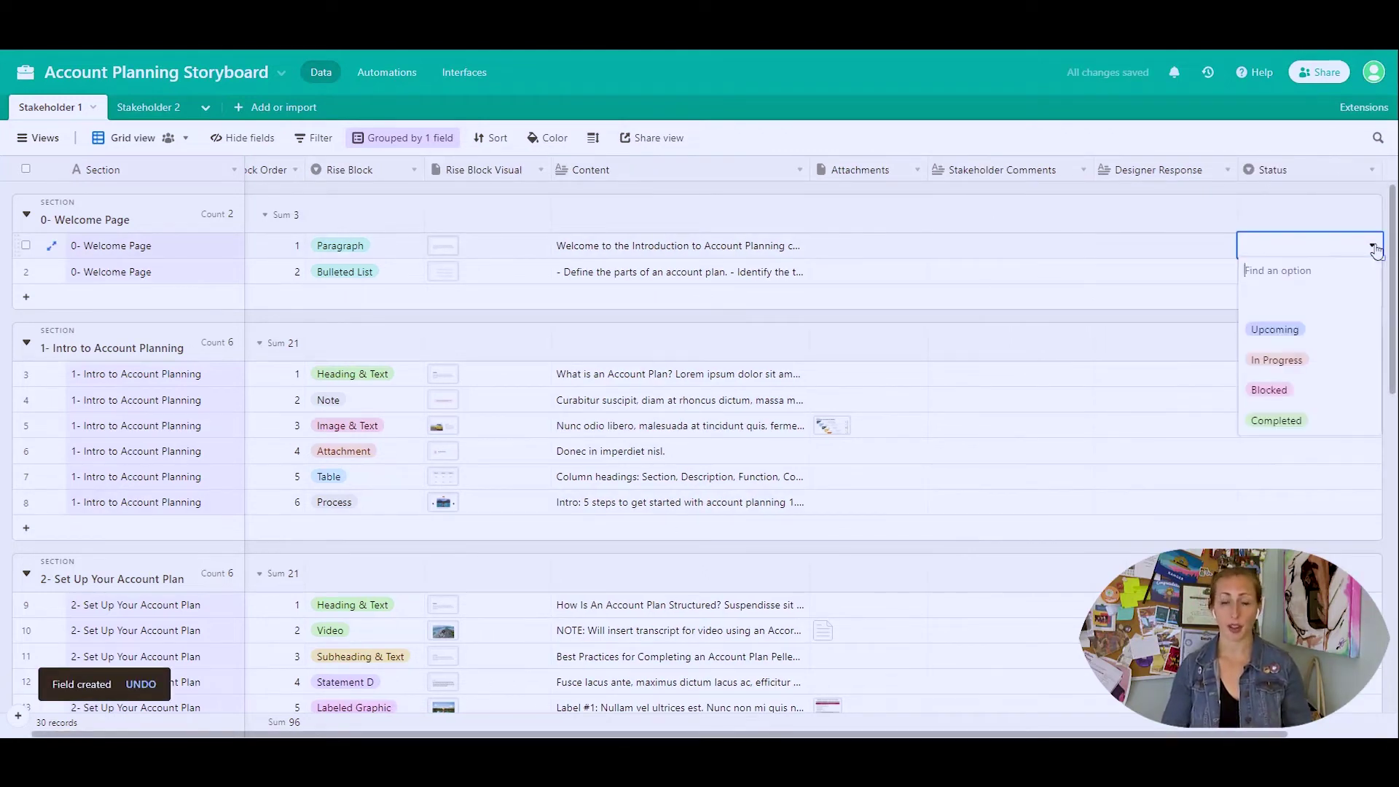
click(1328, 331)
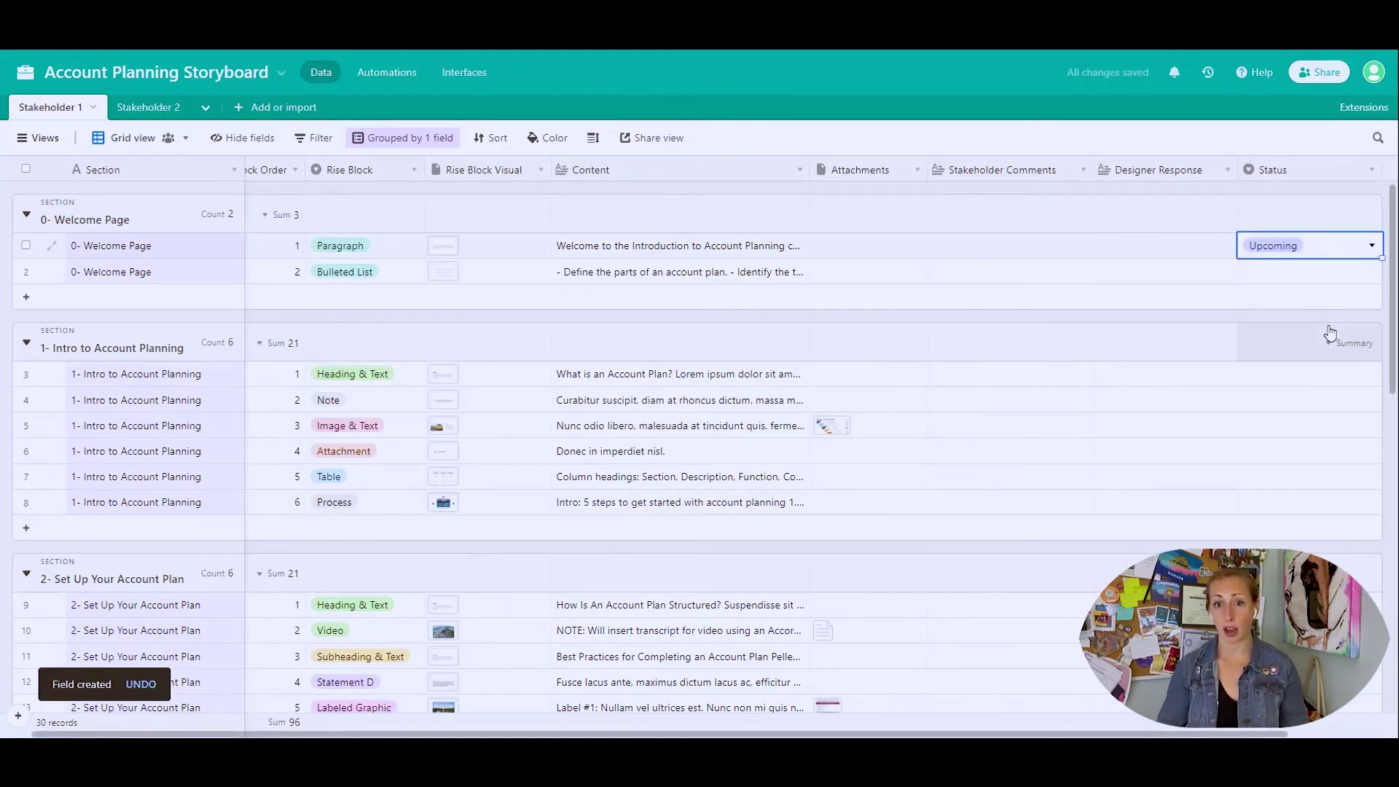
scroll(303, 196, left, 1)
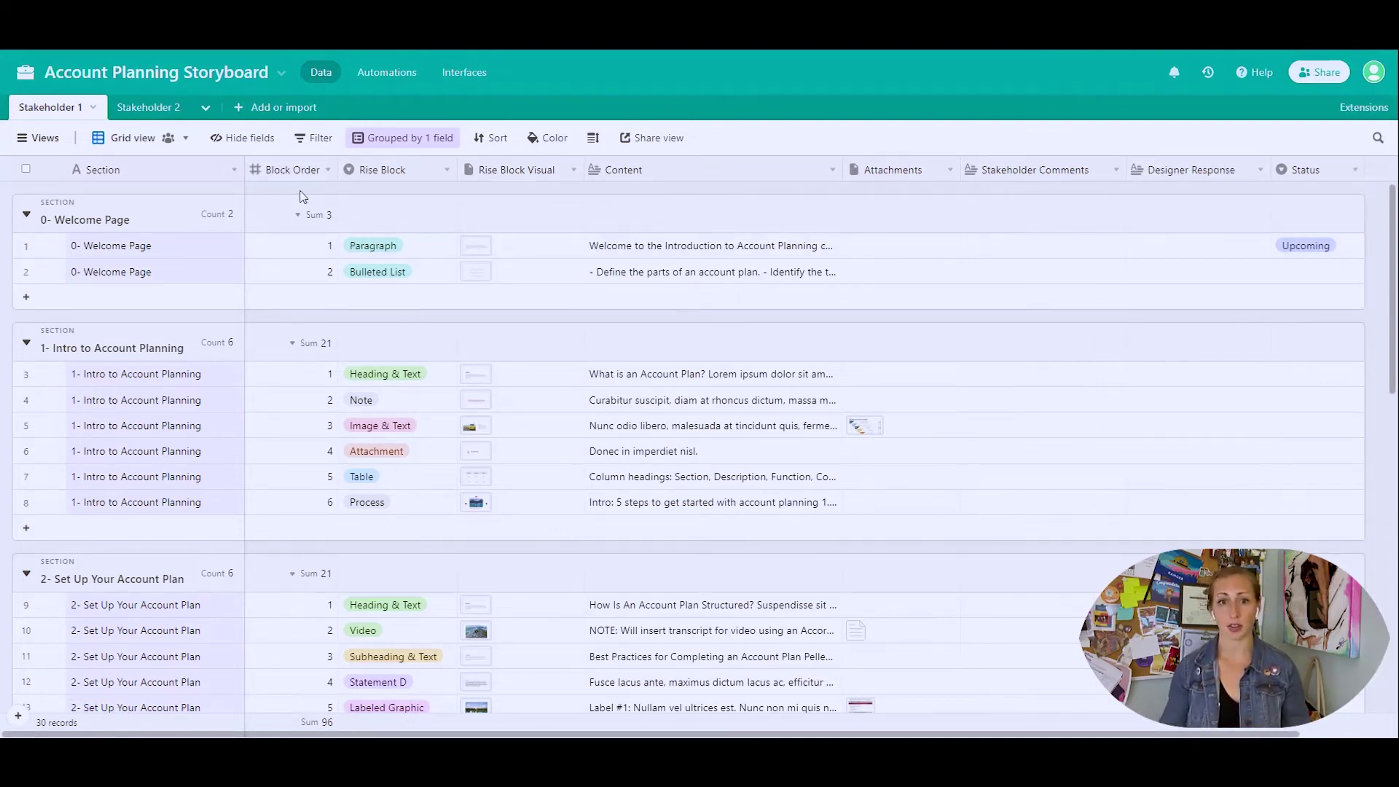
Hide the Block Order and Rise Block columns from the grid view.
click(292, 169)
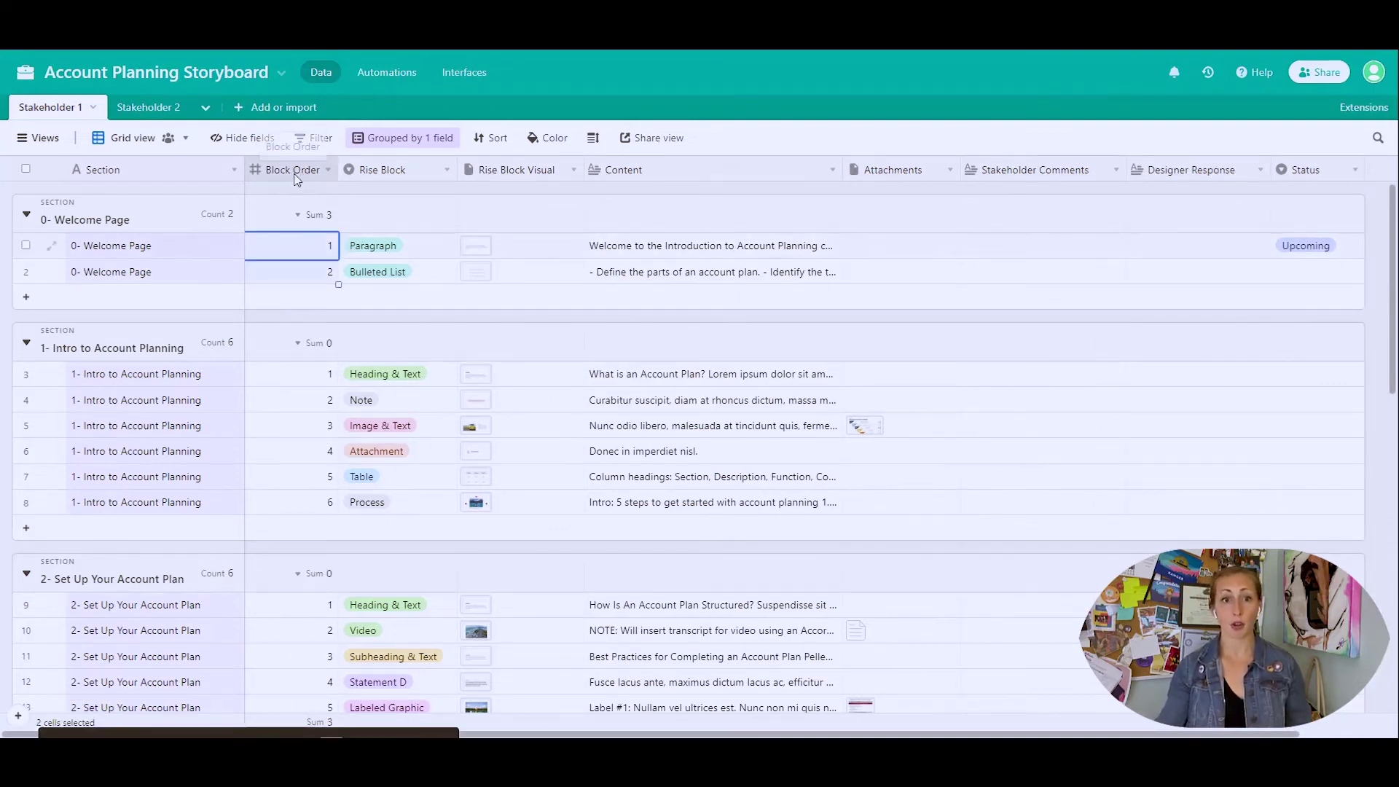
shift+click(382, 171)
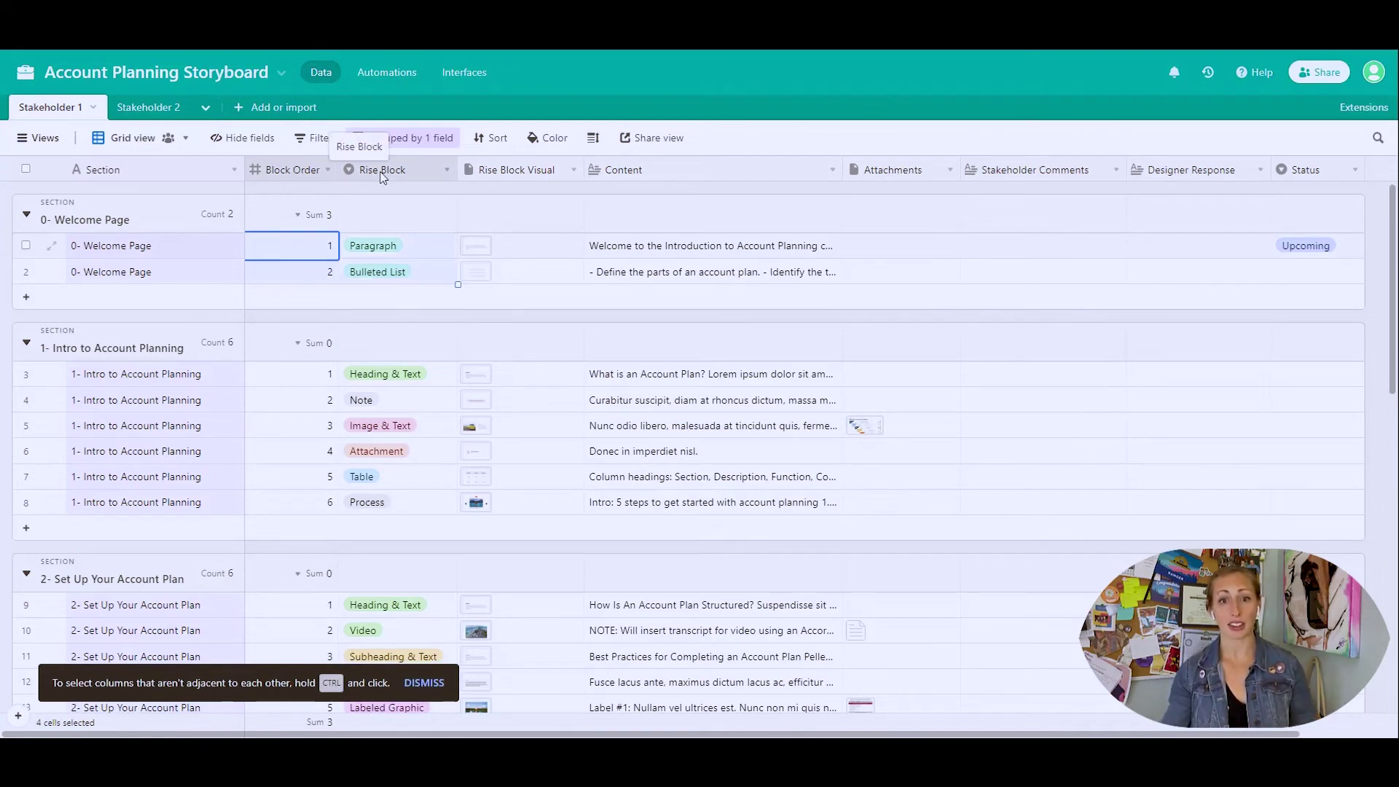
right_click(313, 179)
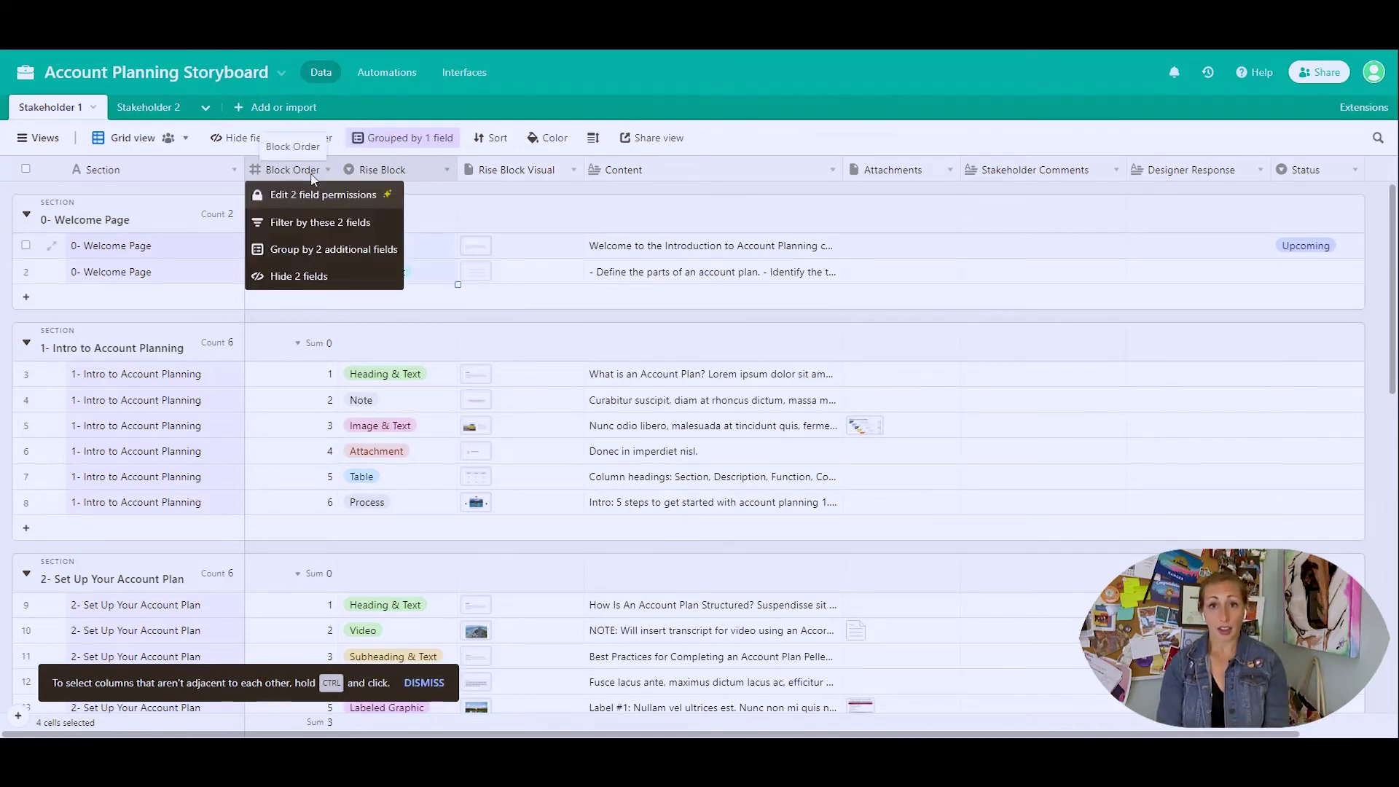
click(311, 279)
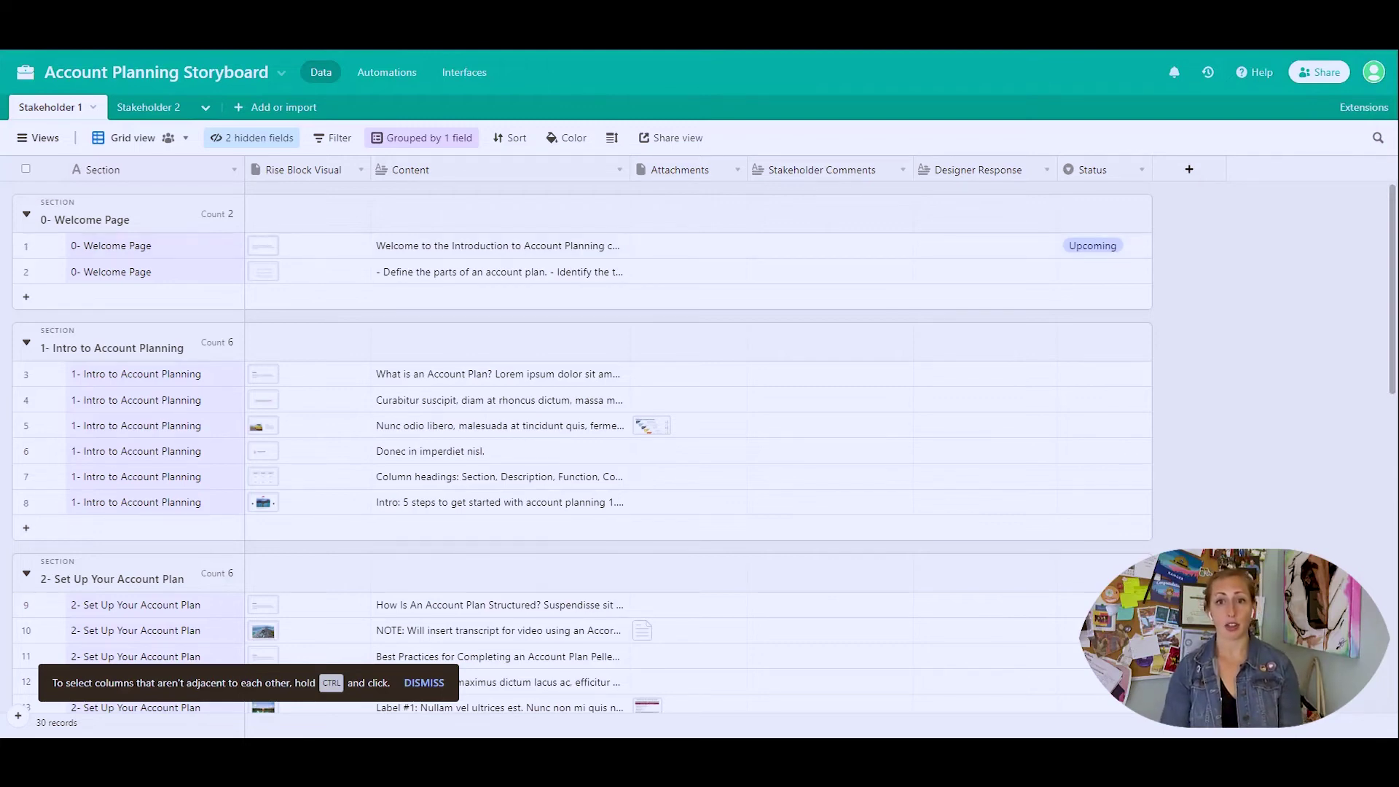
Create a base invite link with Commenter access for anyone, then close the share dialog.
click(1312, 86)
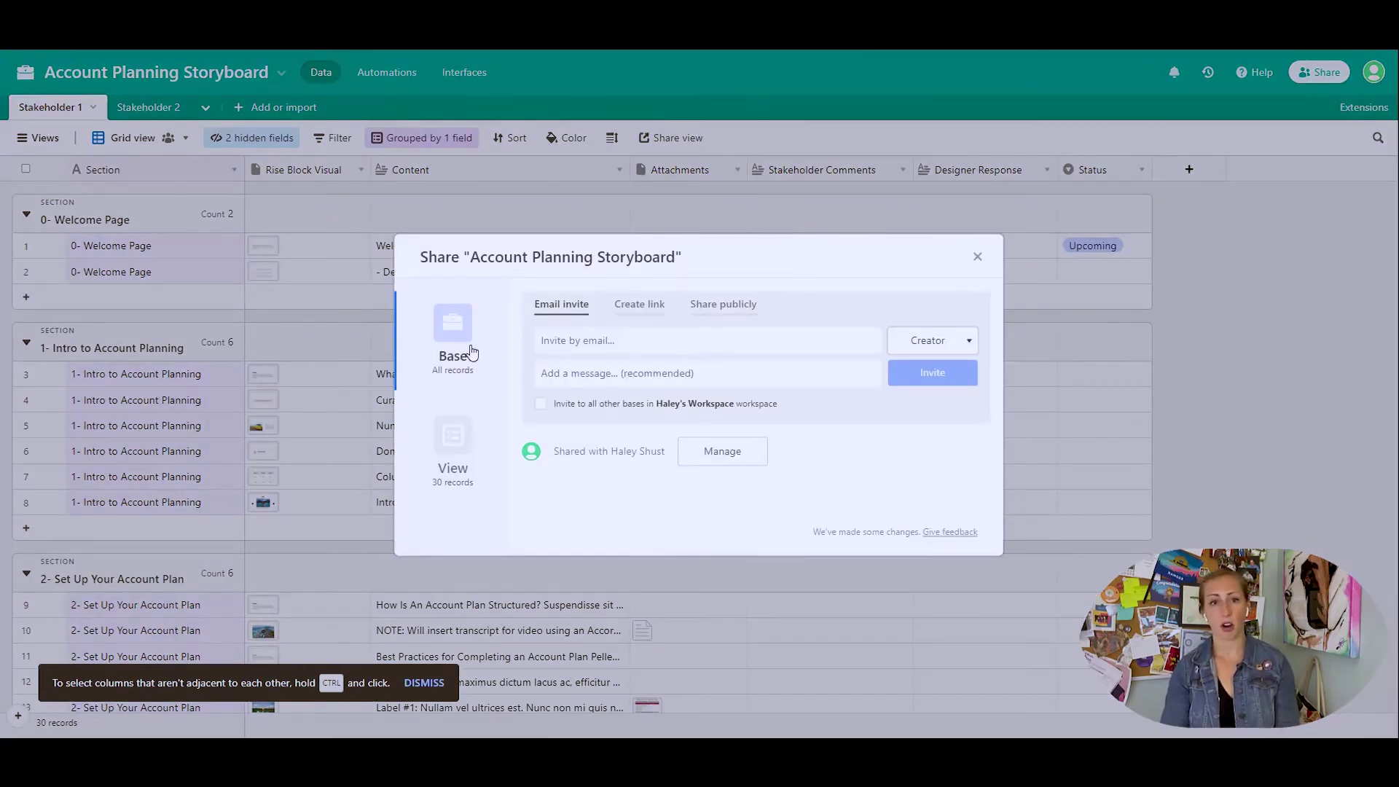
click(493, 449)
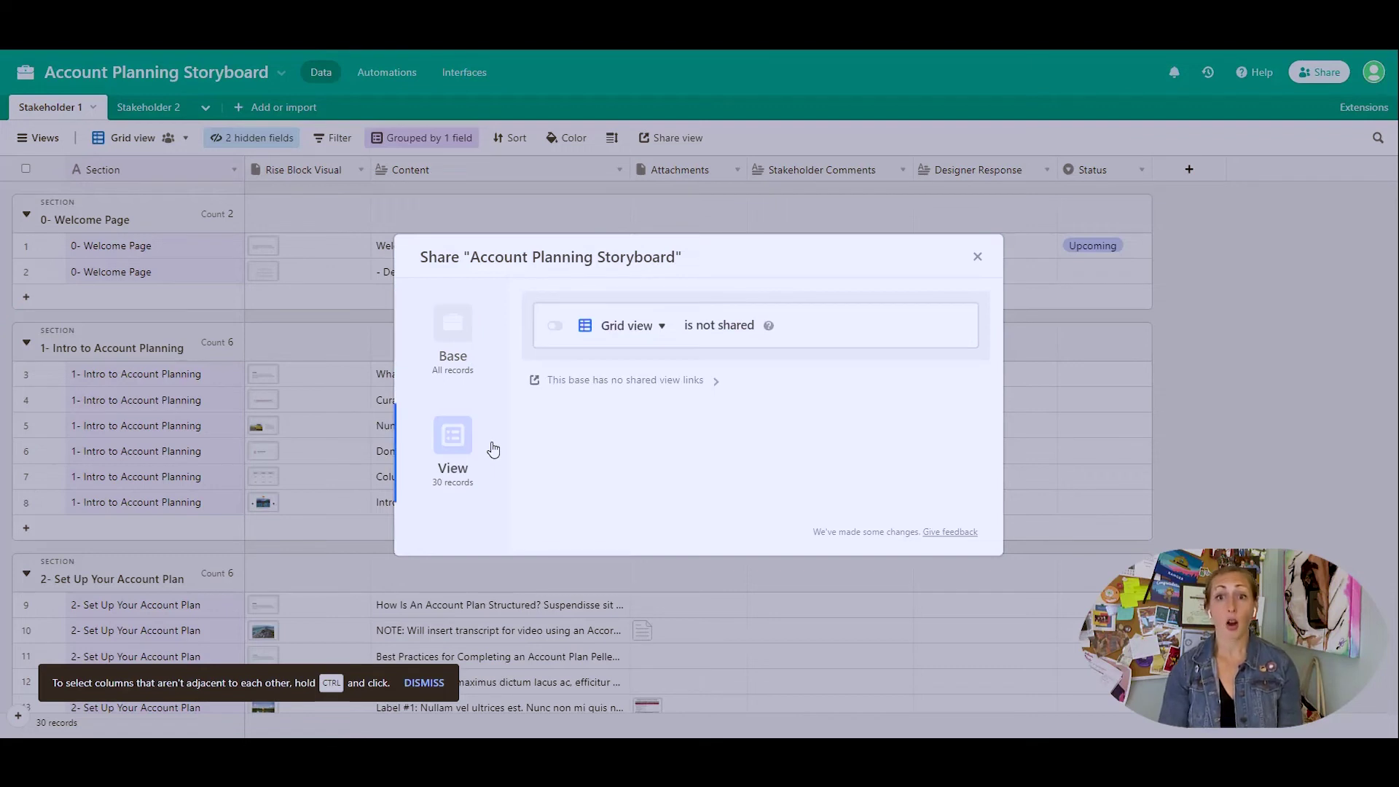
click(488, 326)
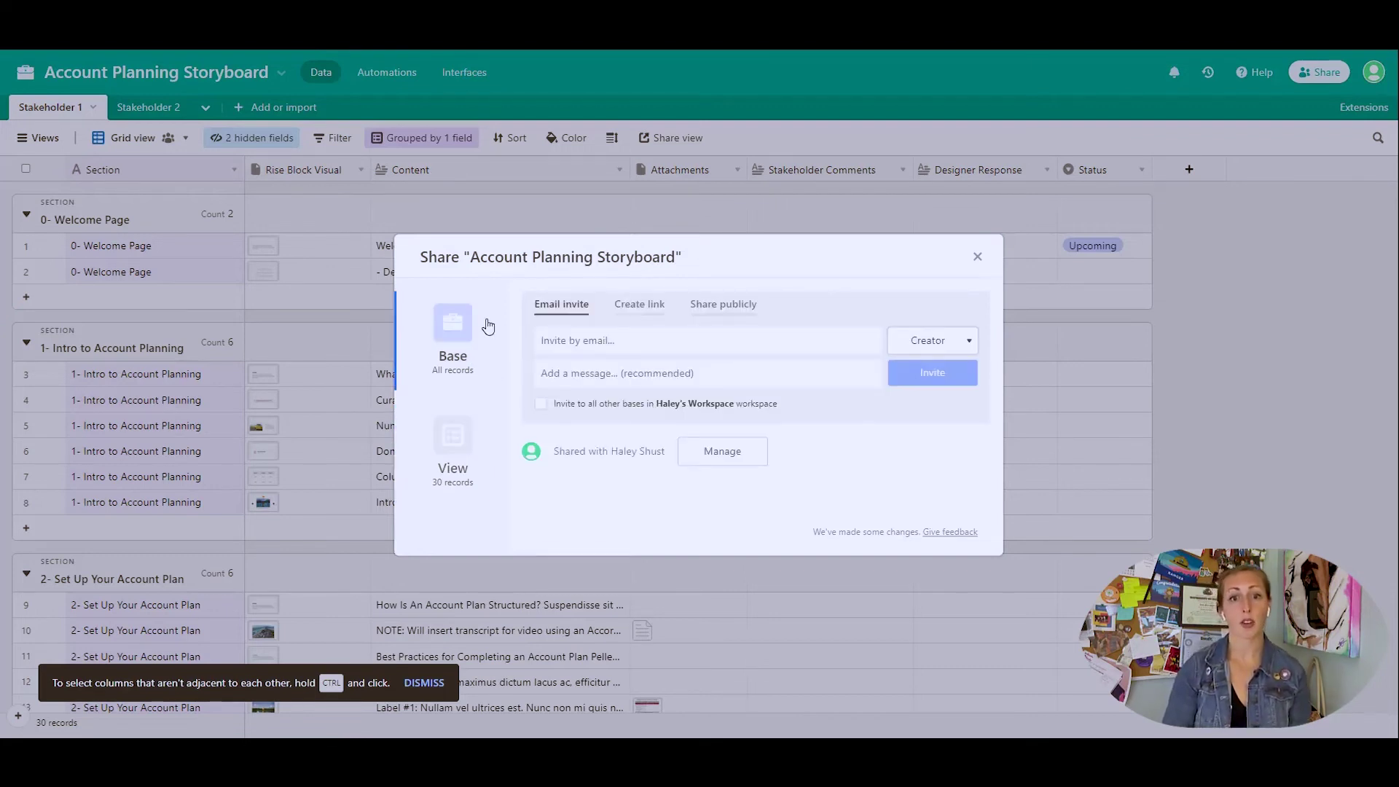
click(655, 310)
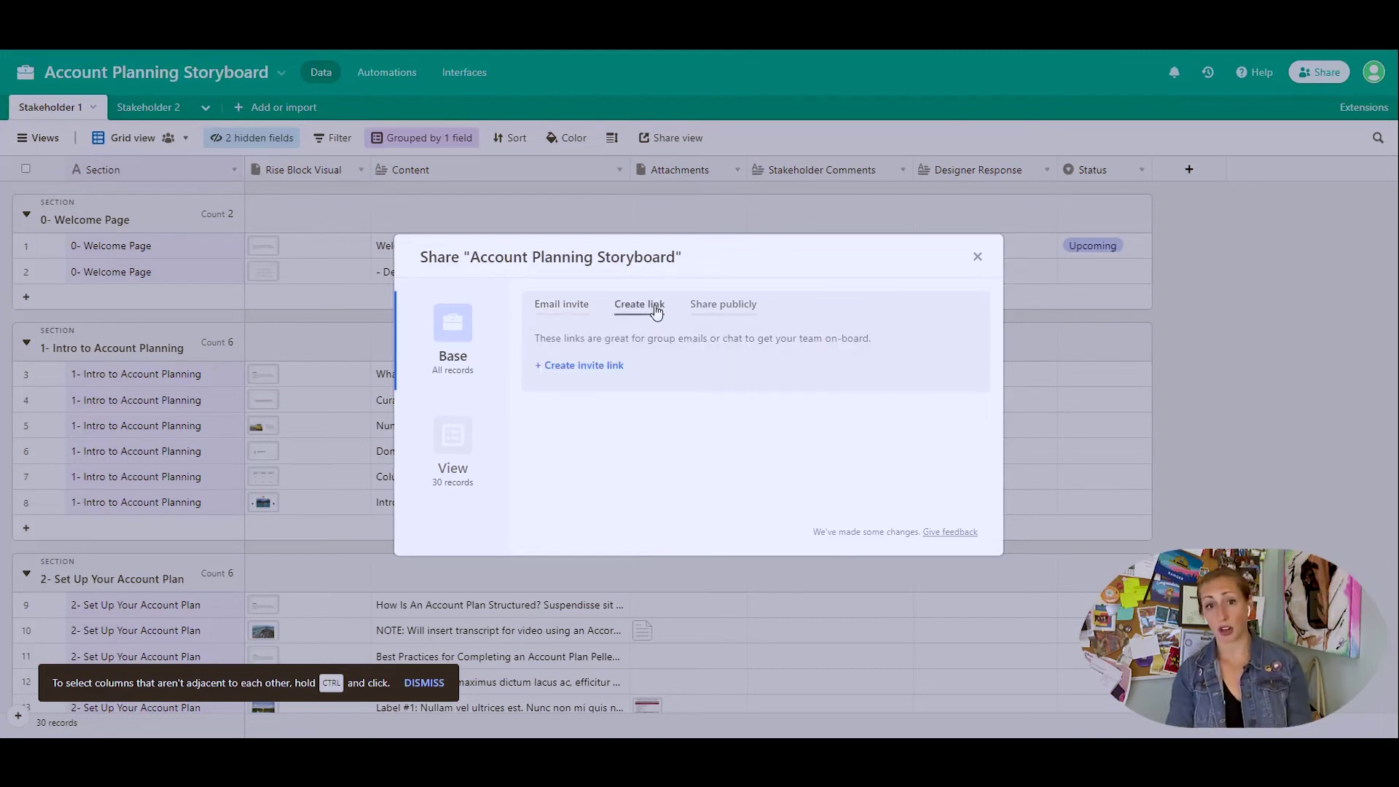
click(587, 368)
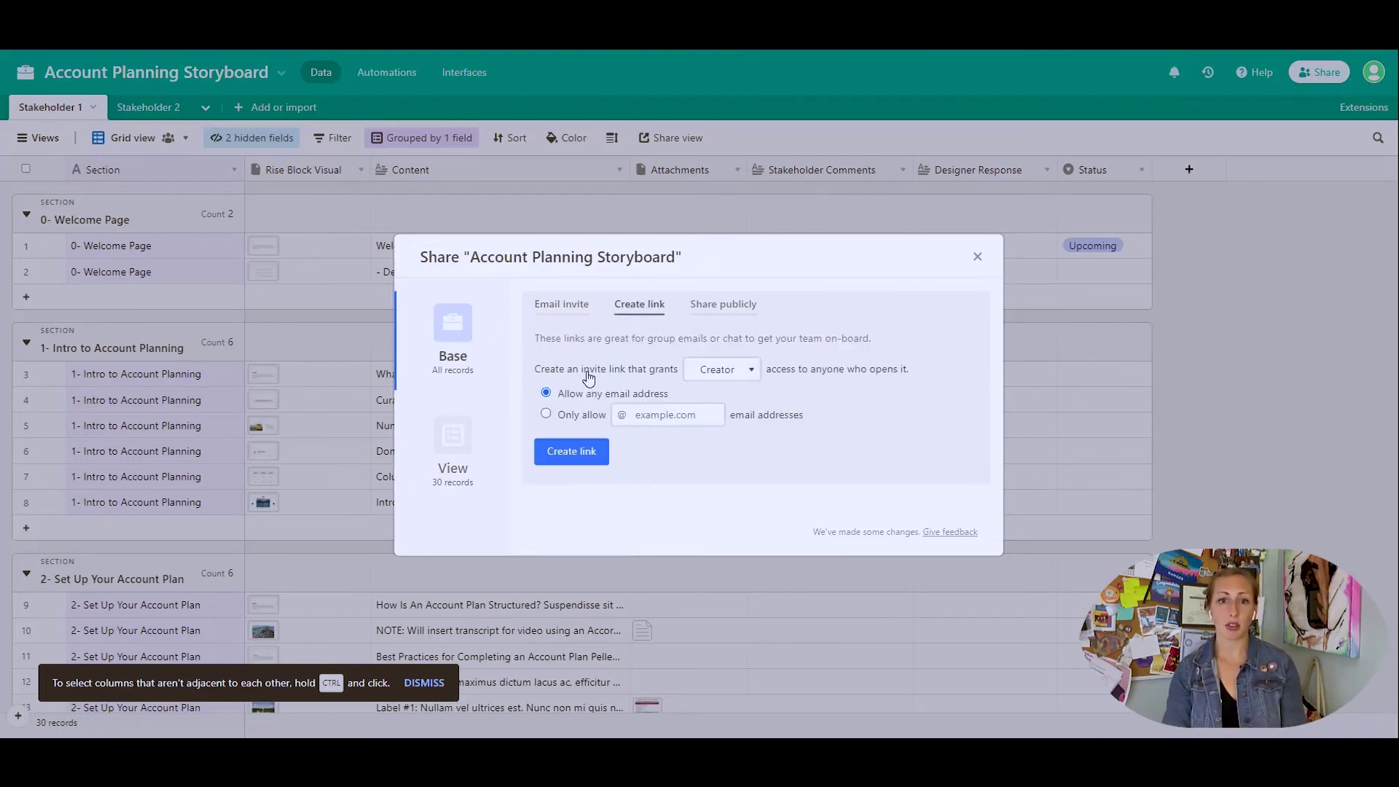
click(753, 373)
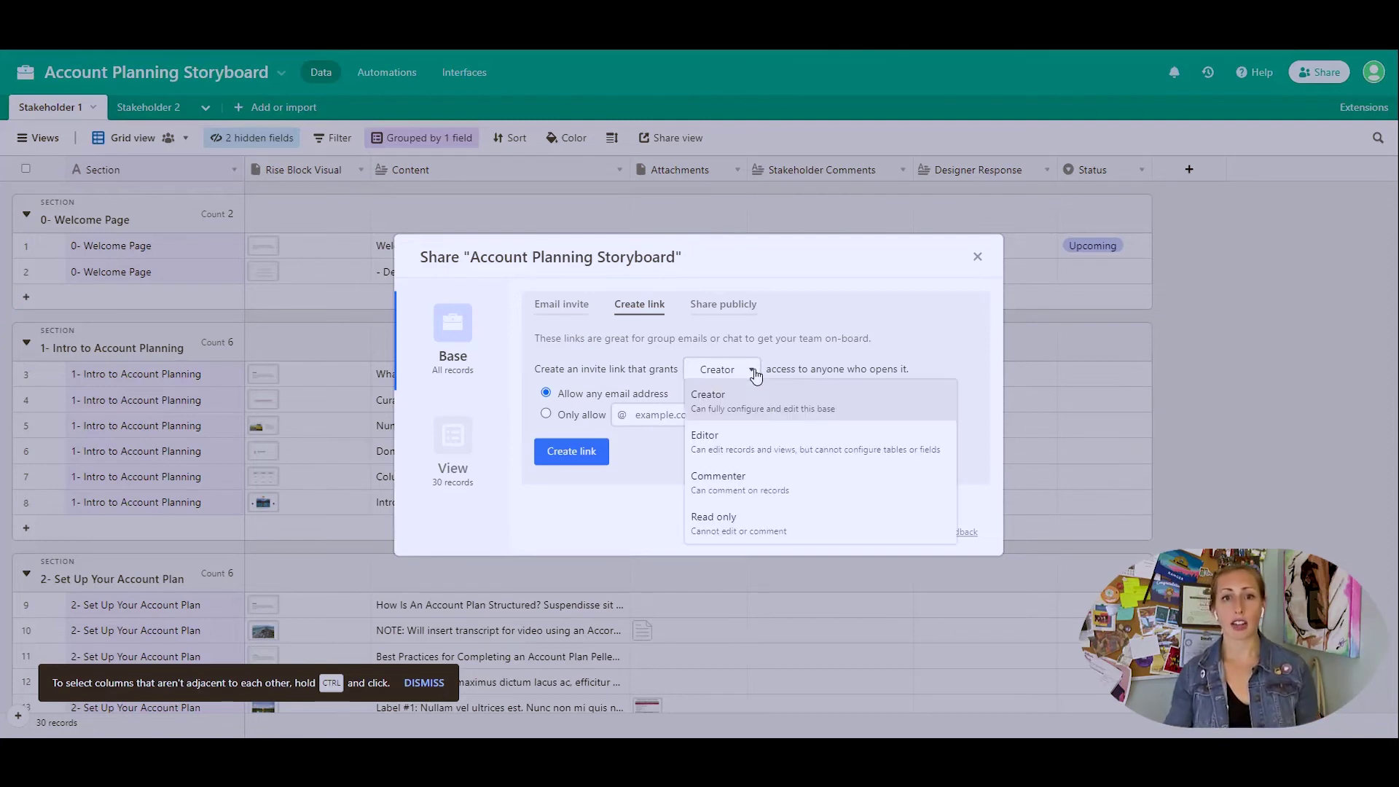
click(732, 485)
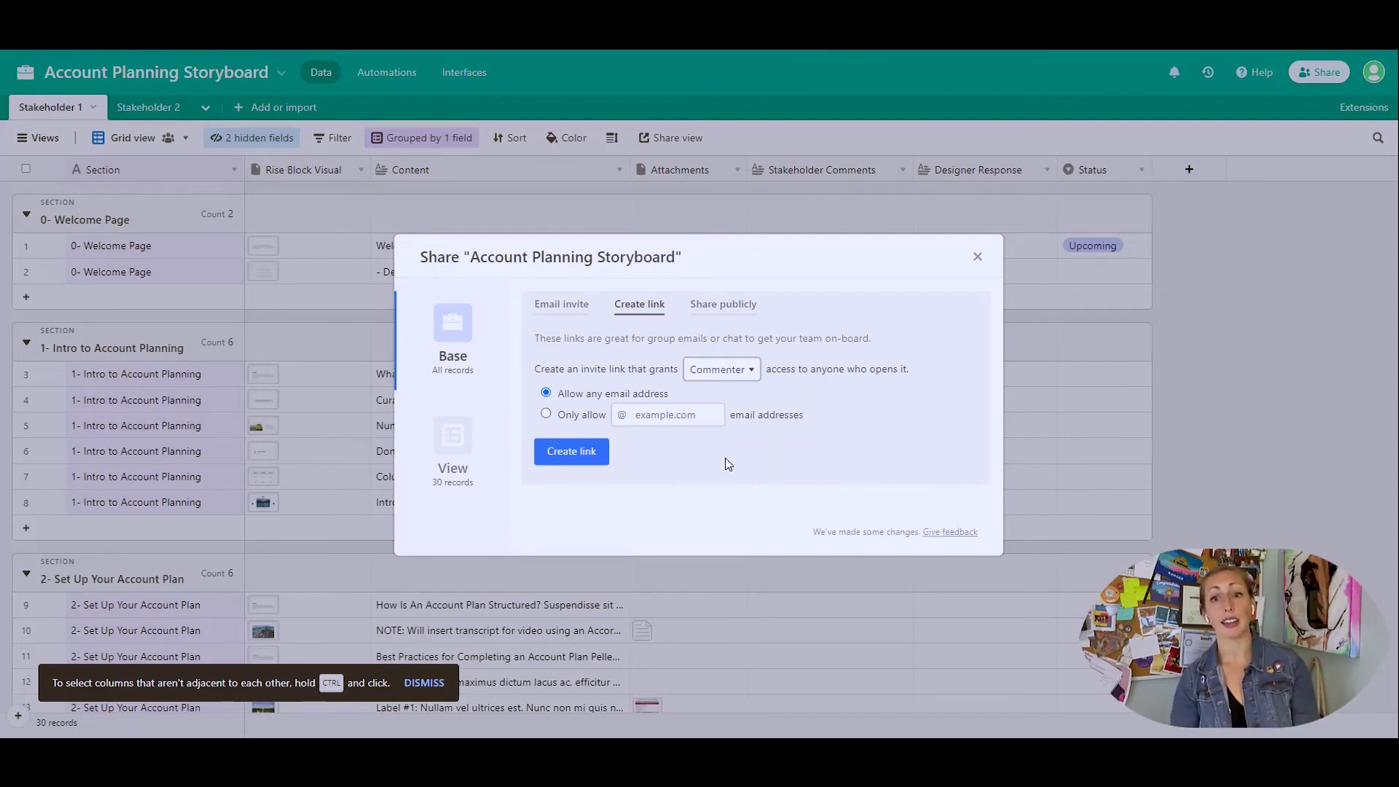
click(583, 465)
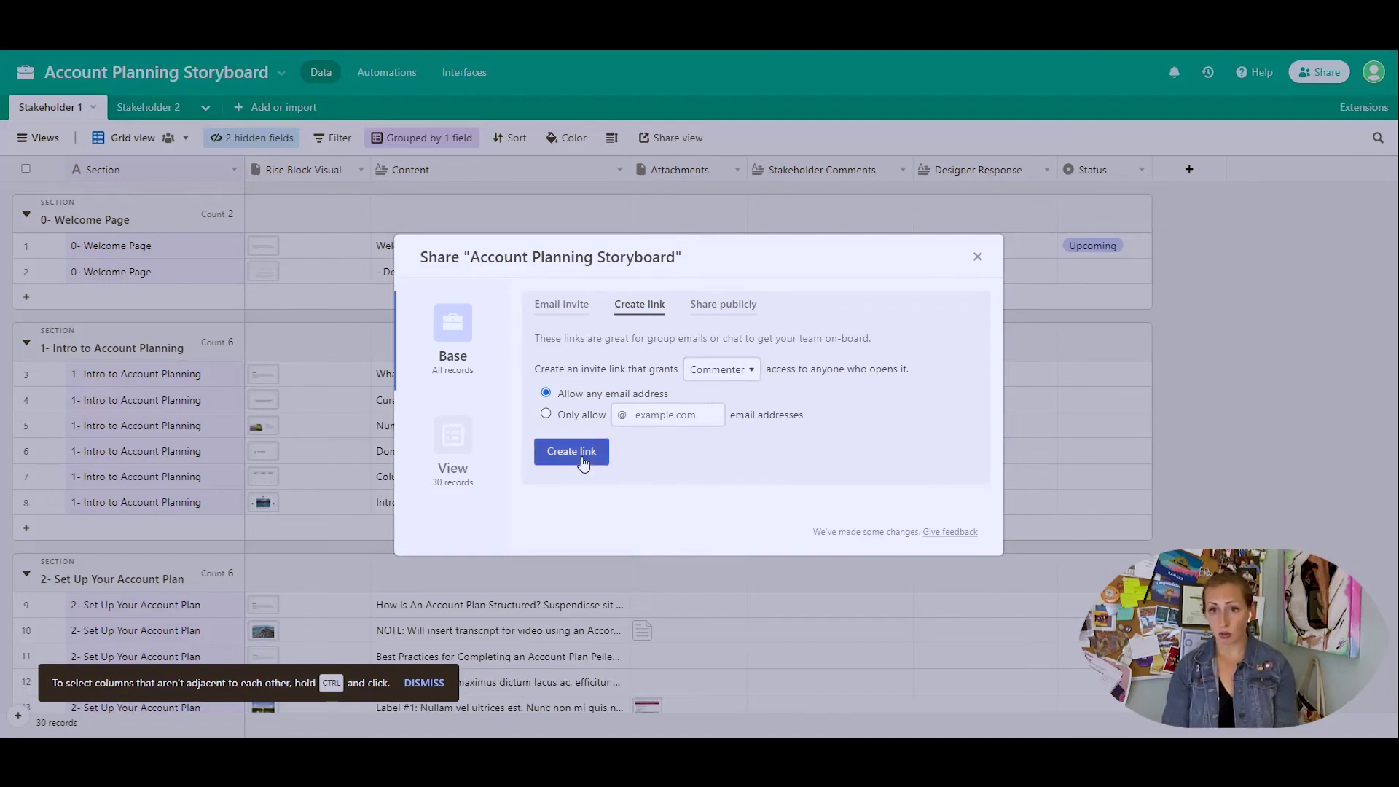
click(977, 260)
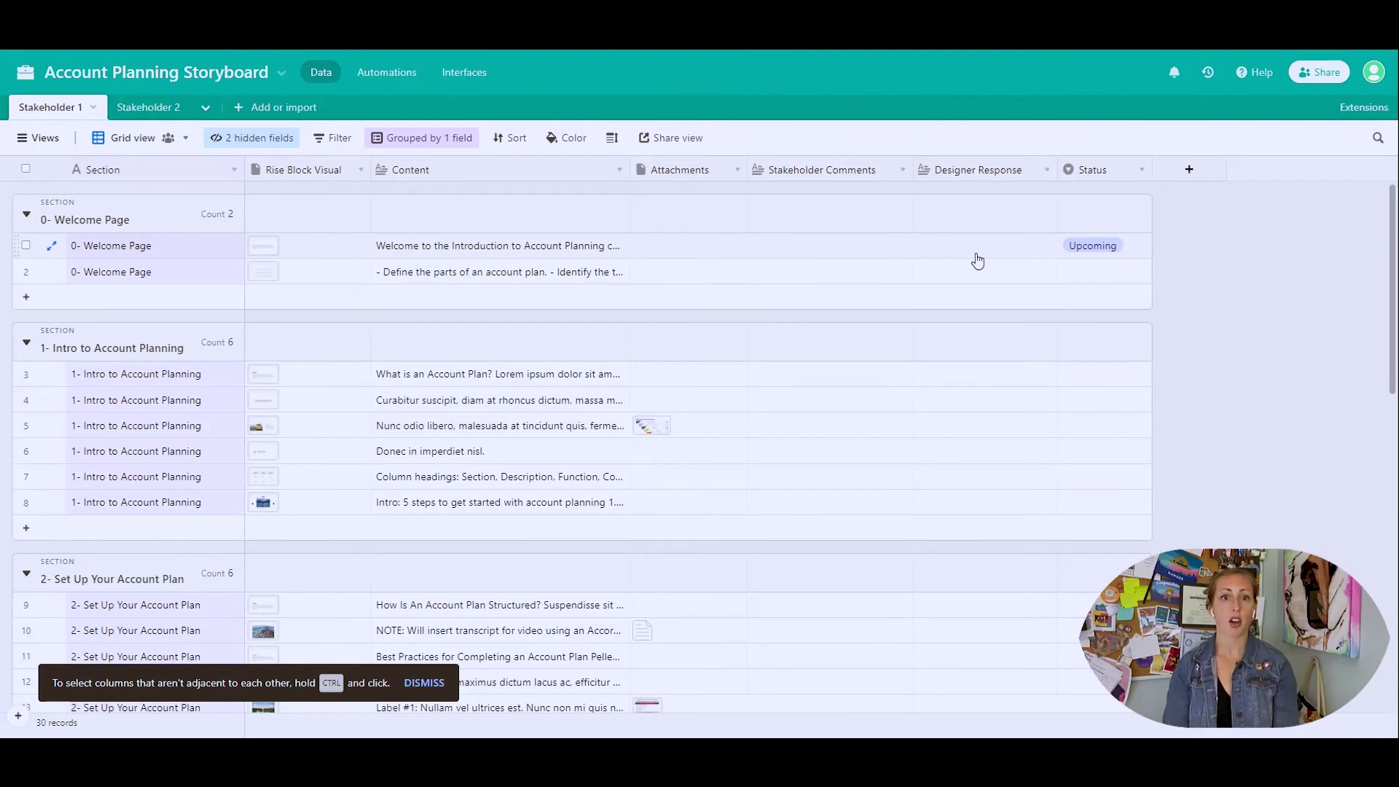
Add a Collaborator field after Status.
click(1190, 171)
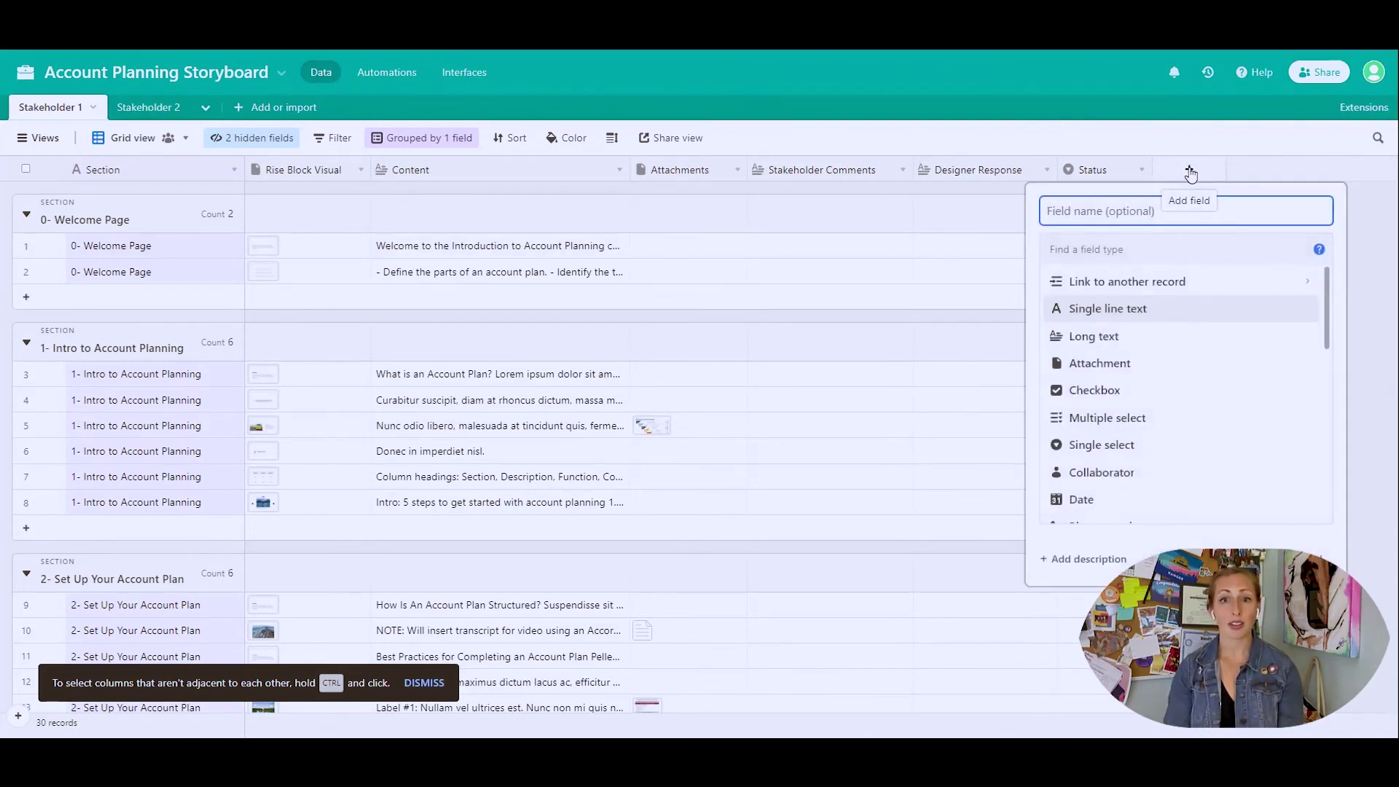
click(1102, 473)
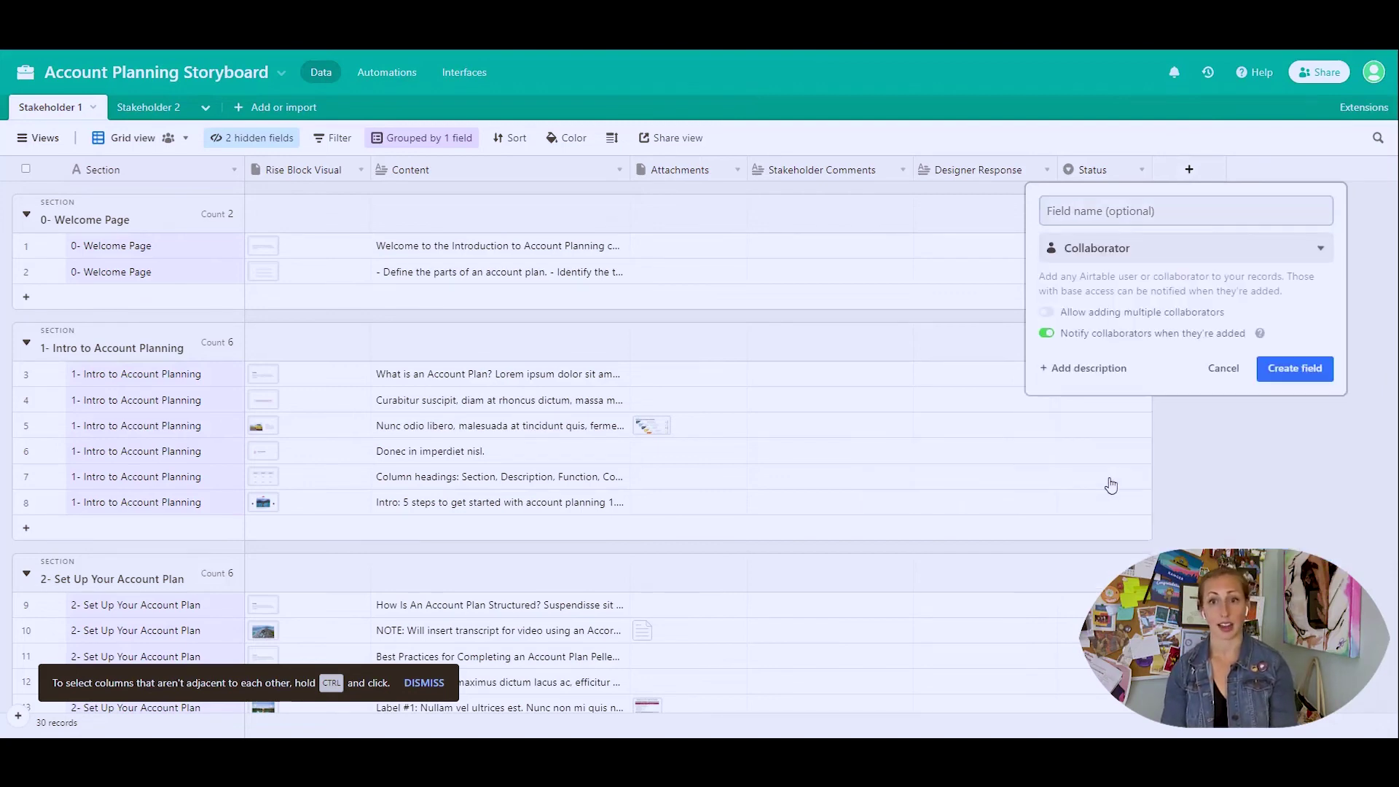
click(1295, 369)
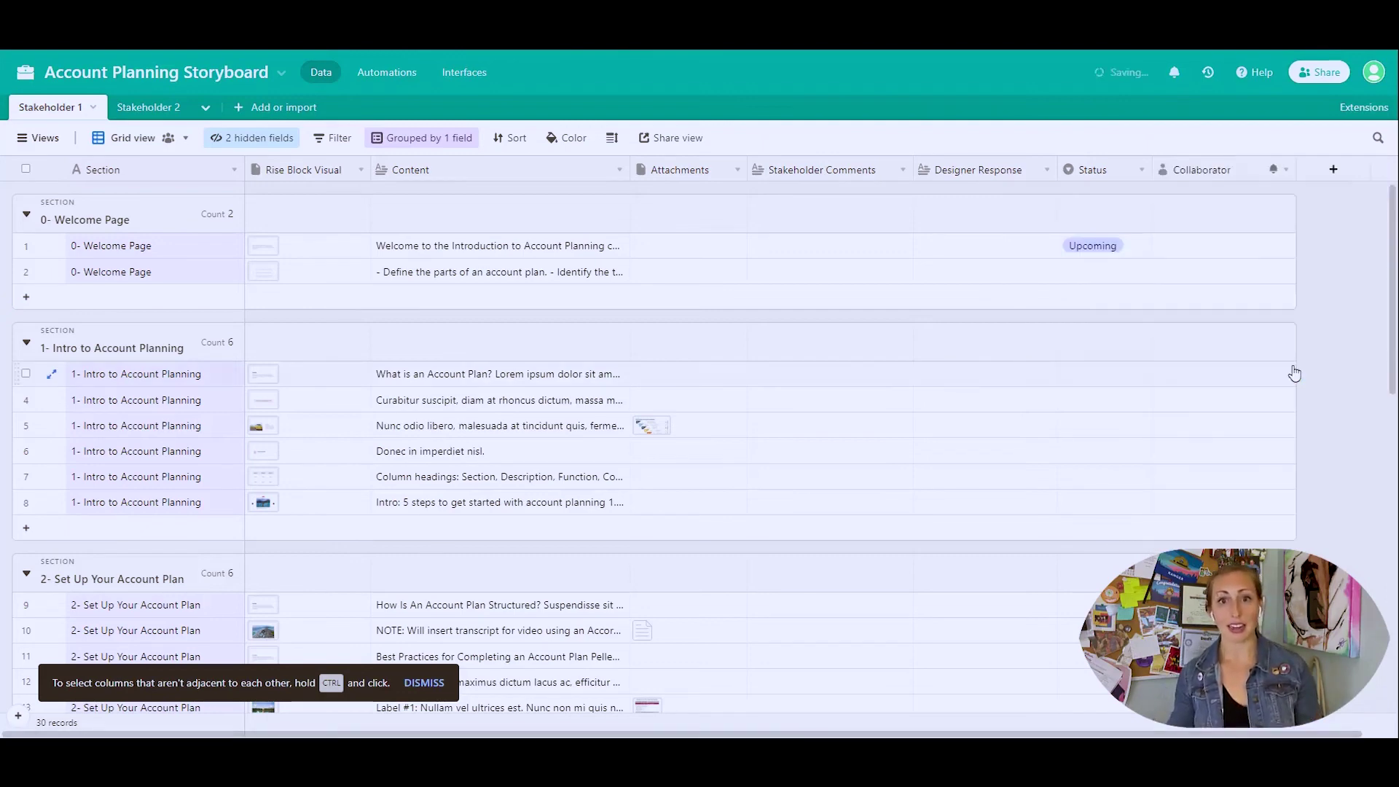
Assign the listed workspace member to row 1's Collaborator cell.
click(1276, 250)
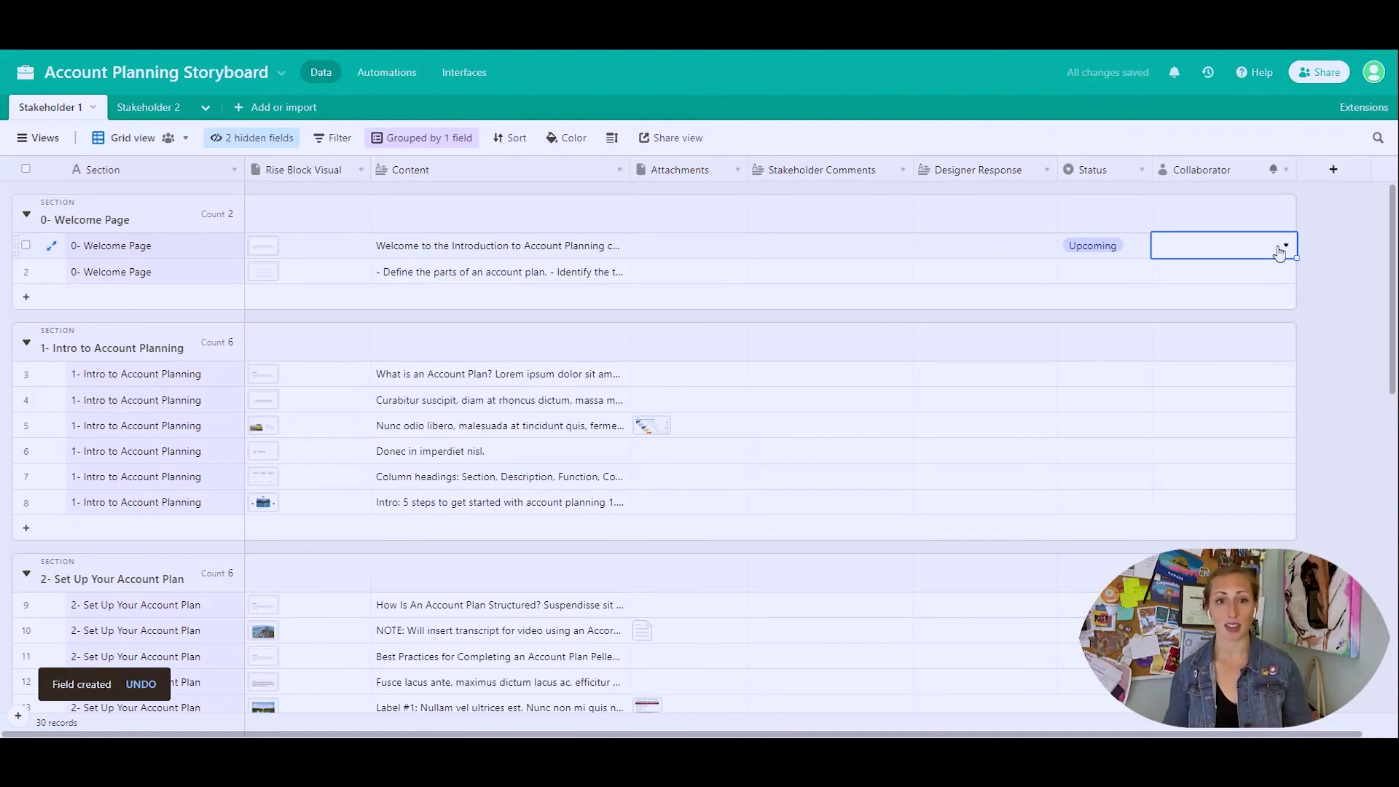
click(1279, 253)
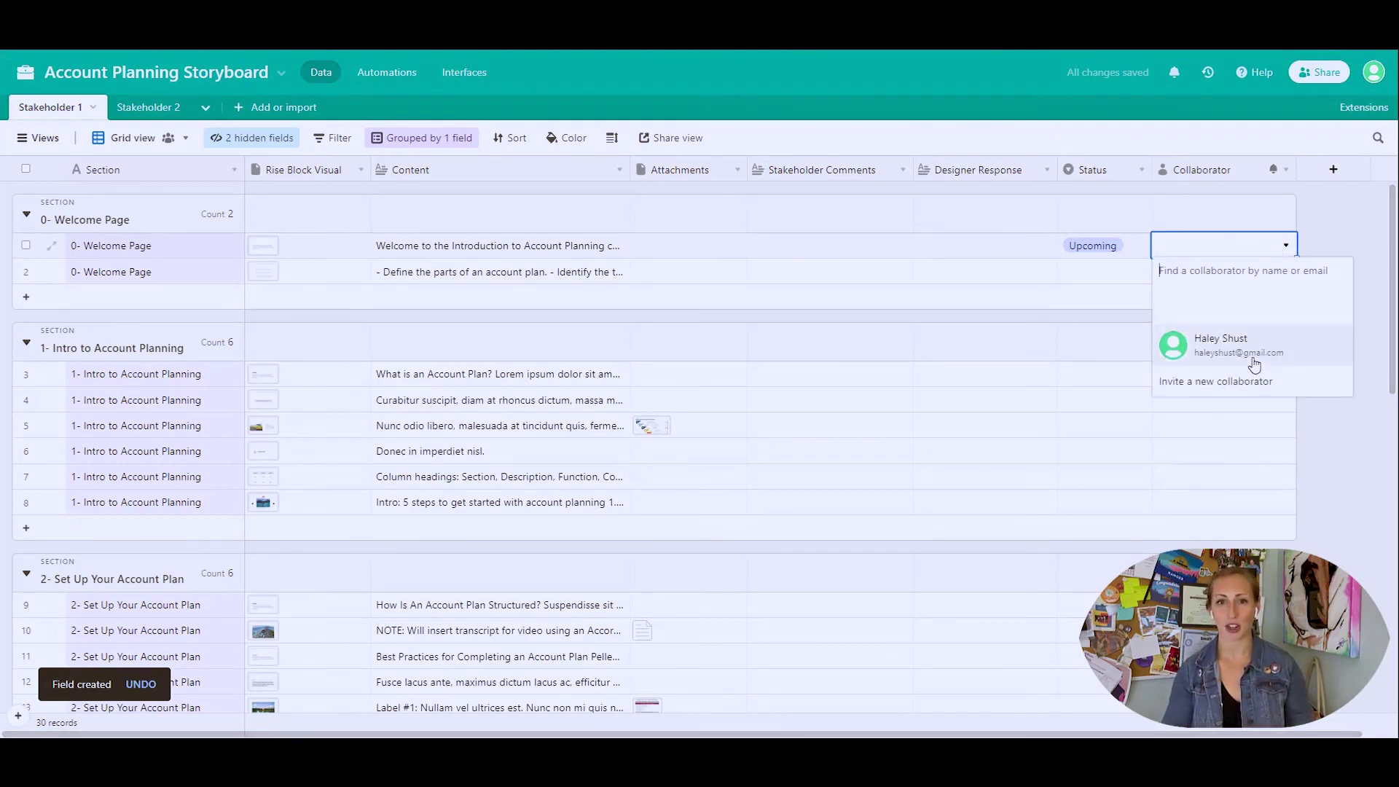
click(1255, 363)
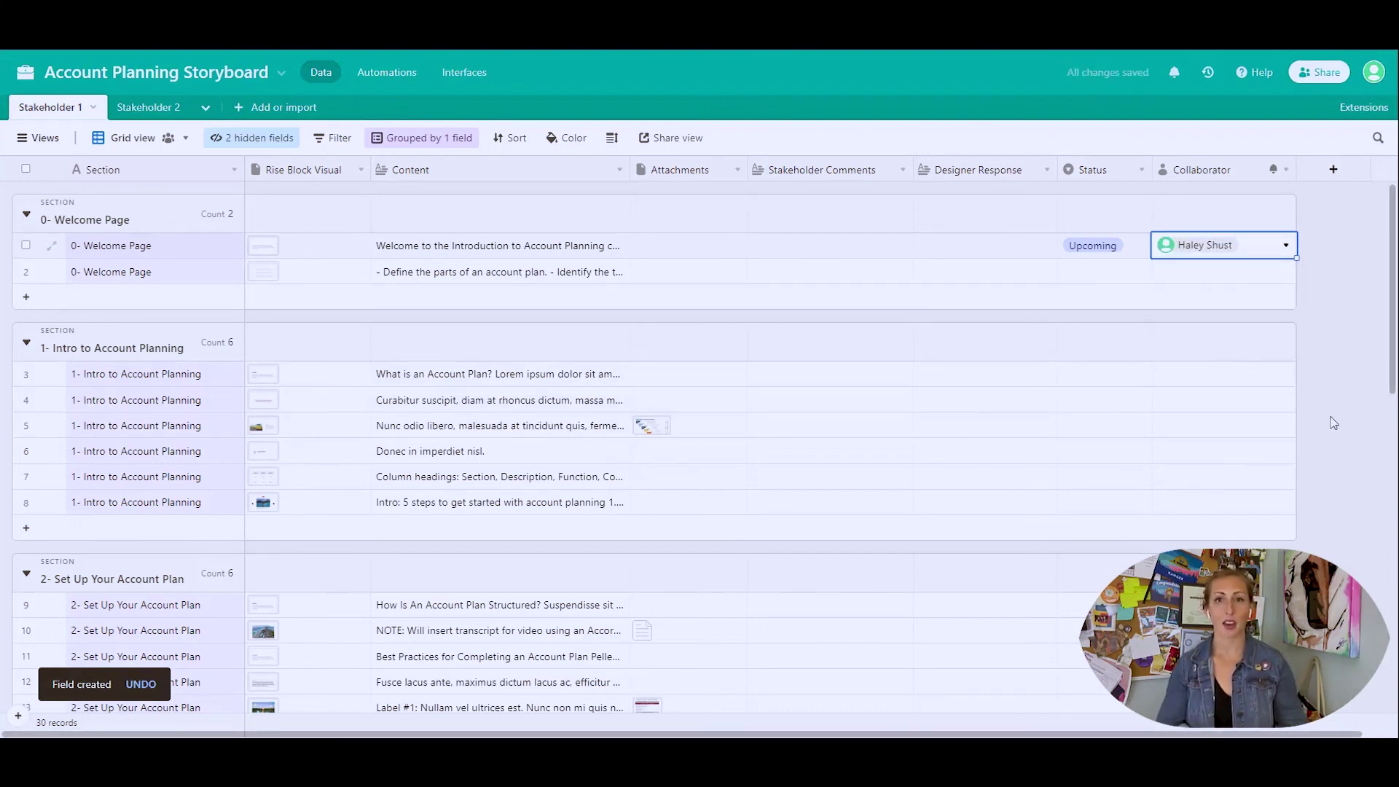